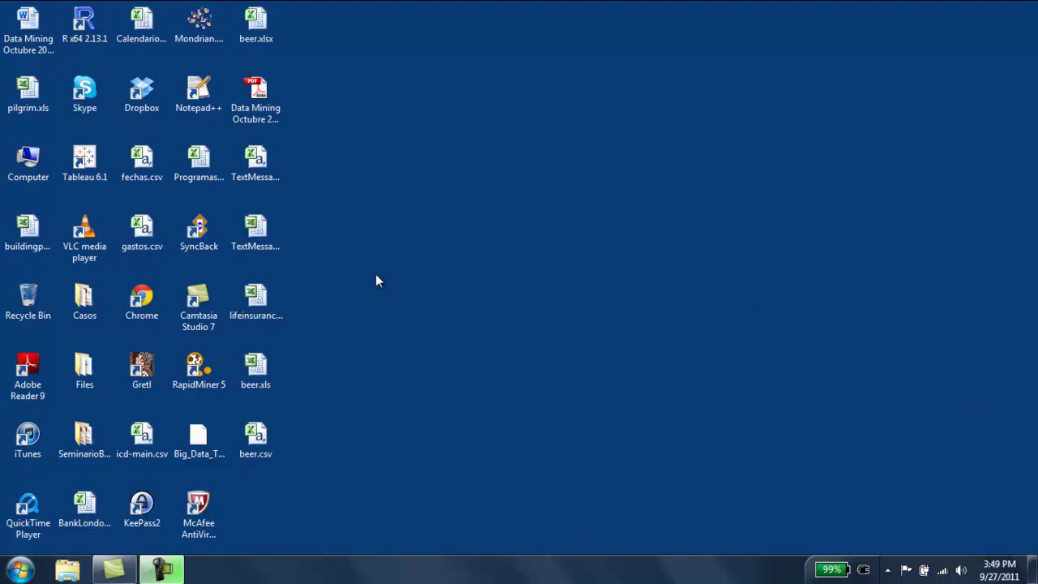
- Open TextMessaging.csv in Excel and look over the textmsgs, race and gender headings
left_click(258, 162)
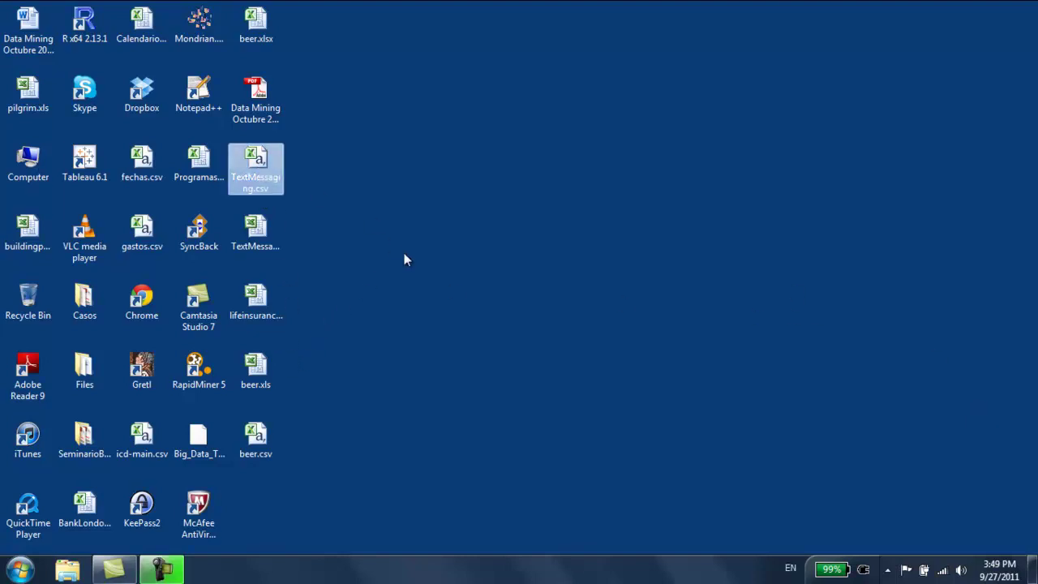
double_click(257, 163)
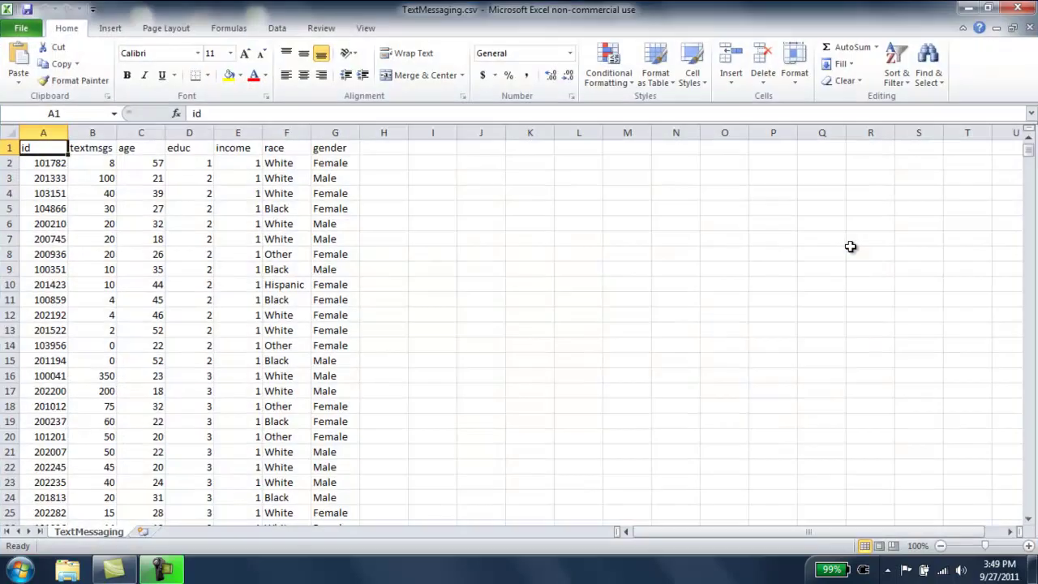
left_click(85, 149)
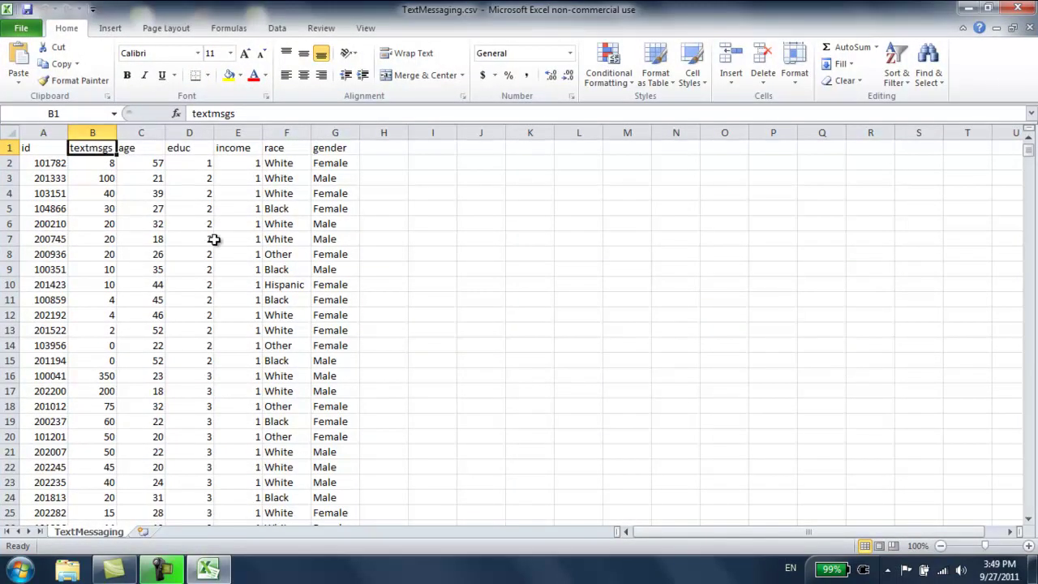
left_click(286, 149)
left_click(316, 147)
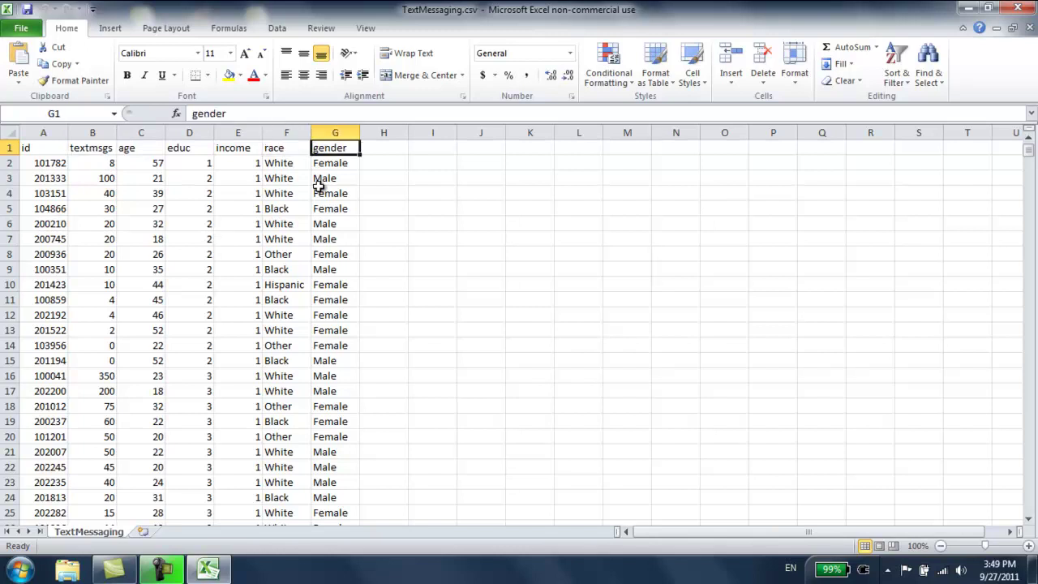
- Check sample race values (White, Black, Other) and a gender value (Female), then select columns F–G
left_click(285, 163)
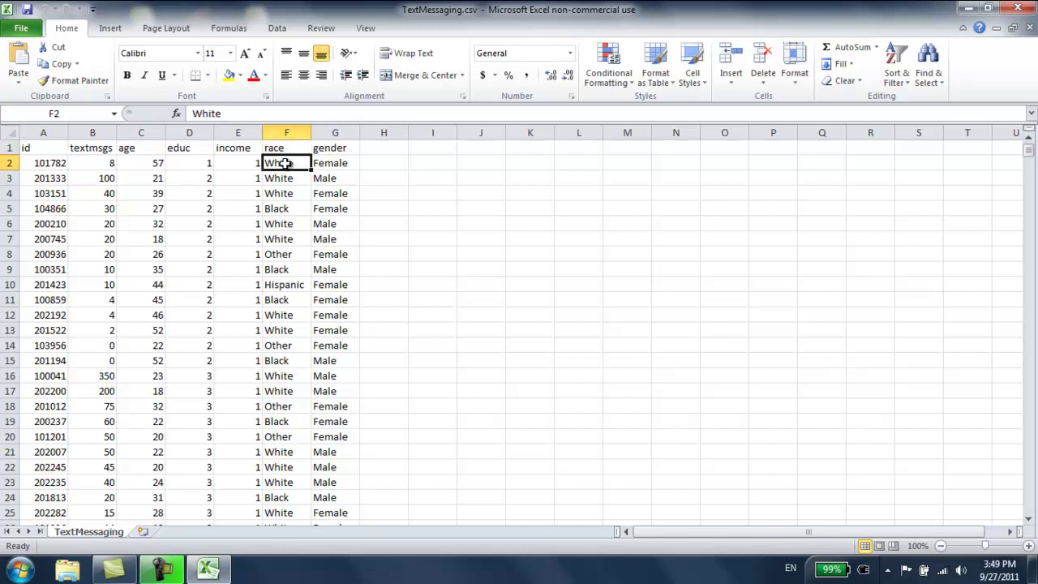
left_click(283, 178)
left_click(286, 168)
left_click(285, 174)
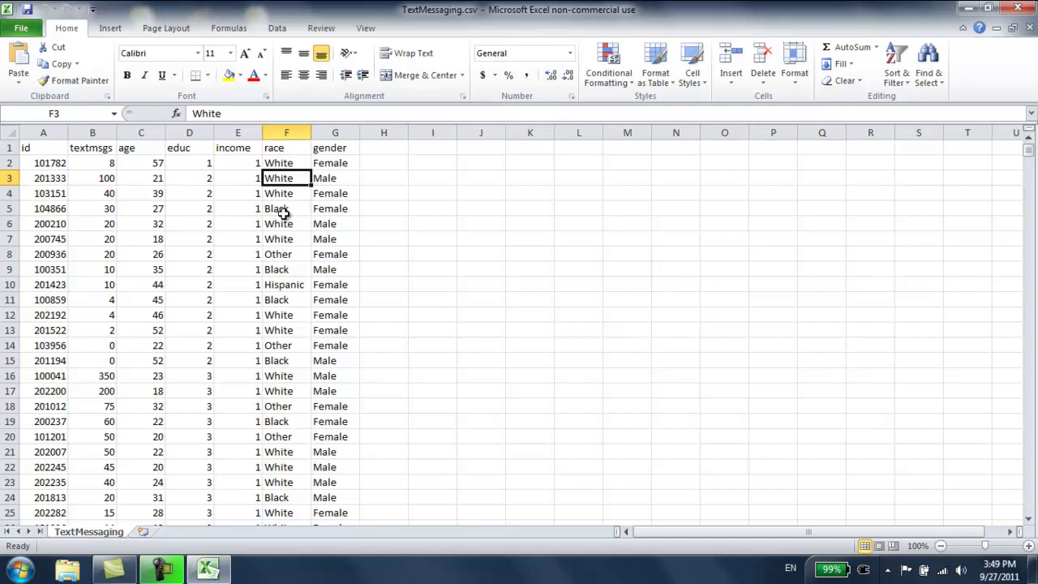
left_click(284, 213)
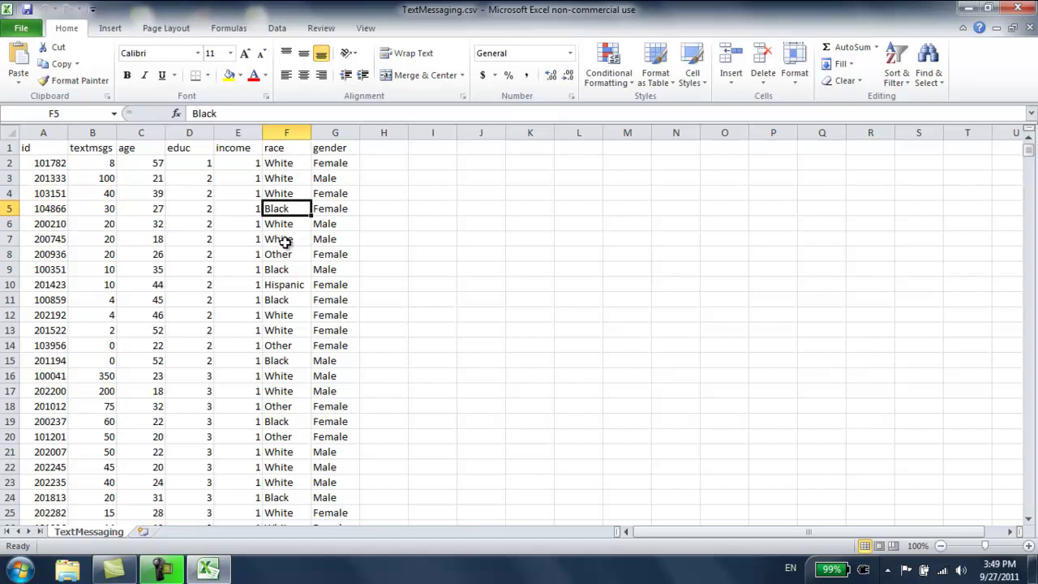
left_click(285, 151)
left_click(286, 167)
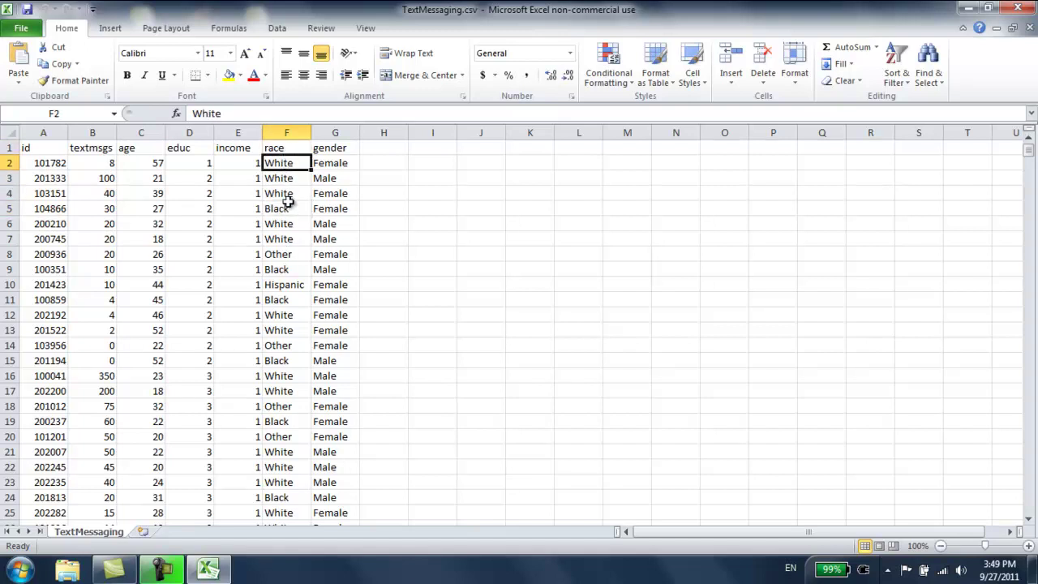
left_click(286, 210)
left_click(288, 257)
left_click(288, 310)
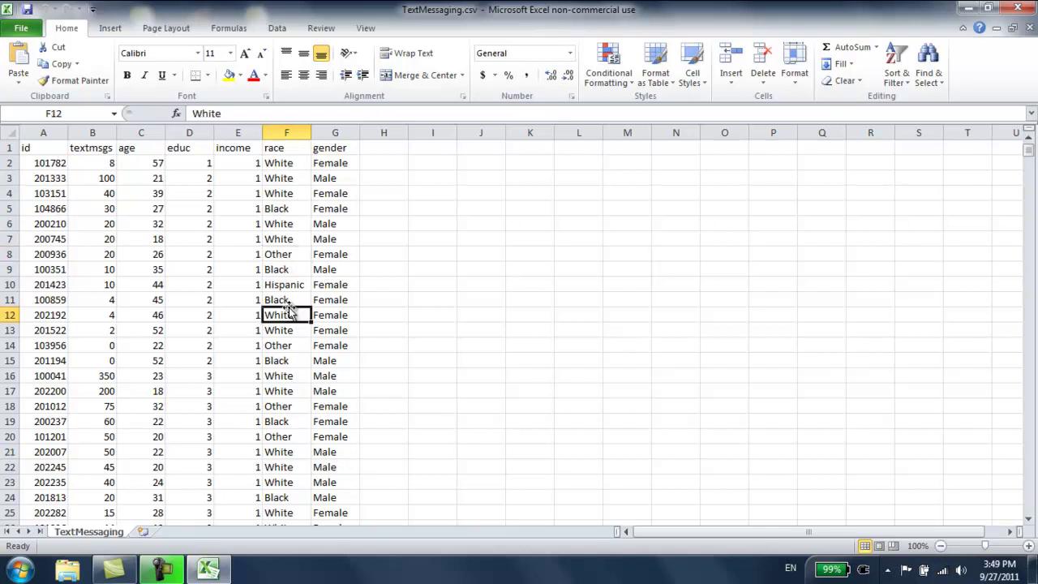
left_click(326, 157)
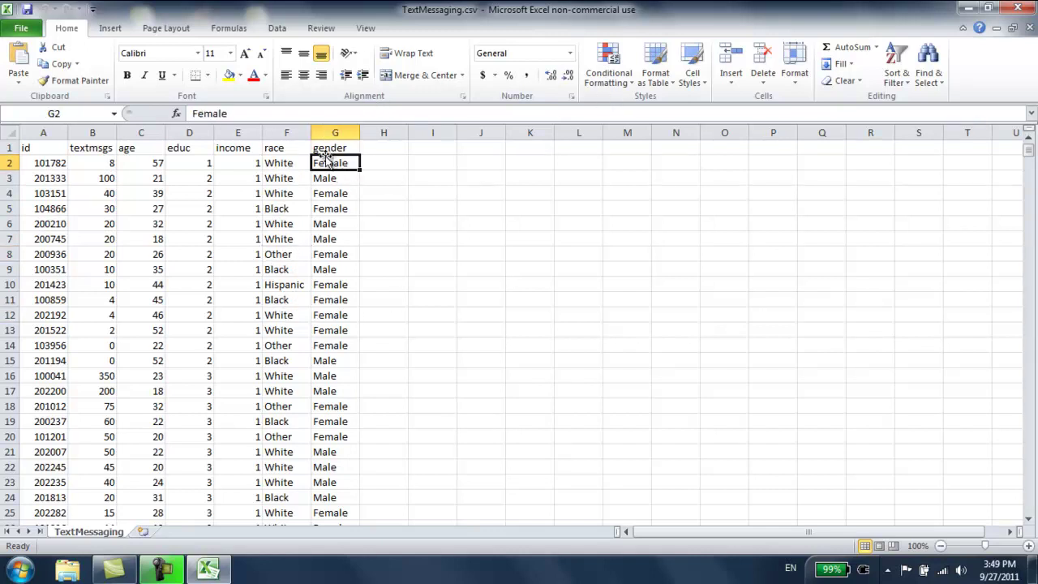
left_click_drag(286, 132, 324, 135)
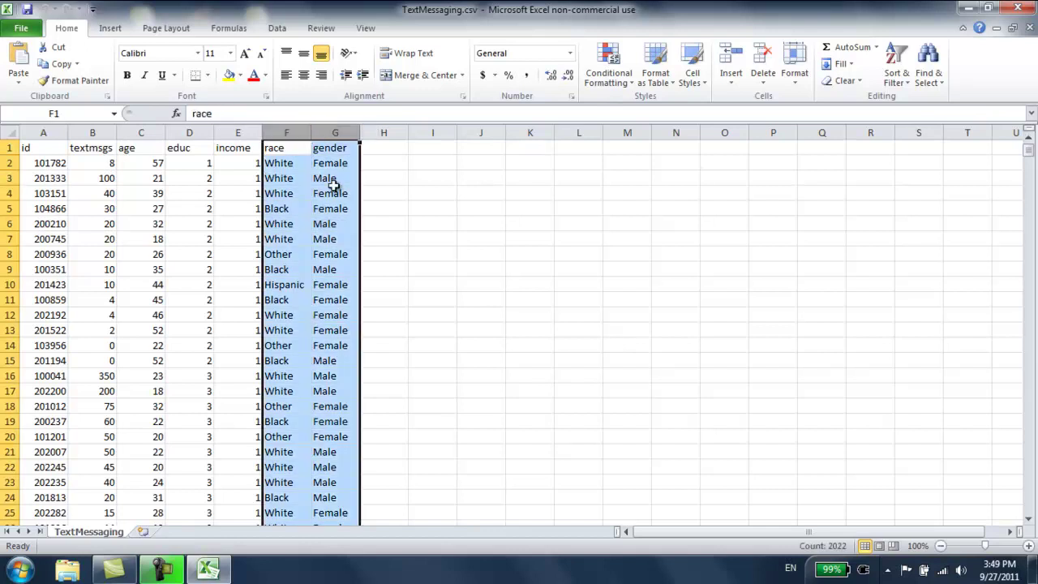
- Close Excel, launch gretl and move its window toward the screen centre
left_click(1019, 9)
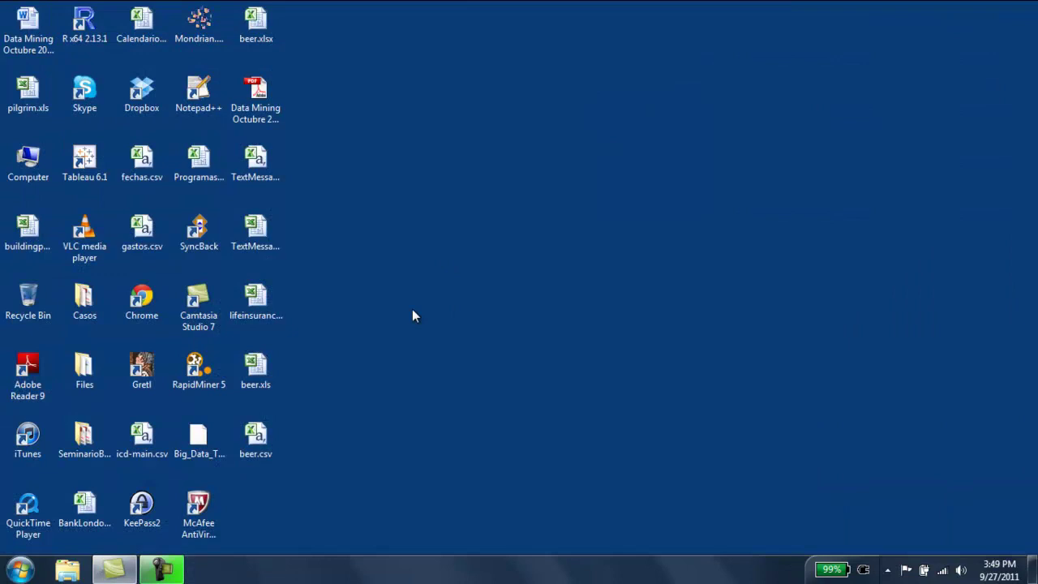
double_click(146, 366)
left_click_drag(250, 35, 663, 76)
- Start a text/CSV data import from gretl's File > Open data > Import menu
left_click(454, 94)
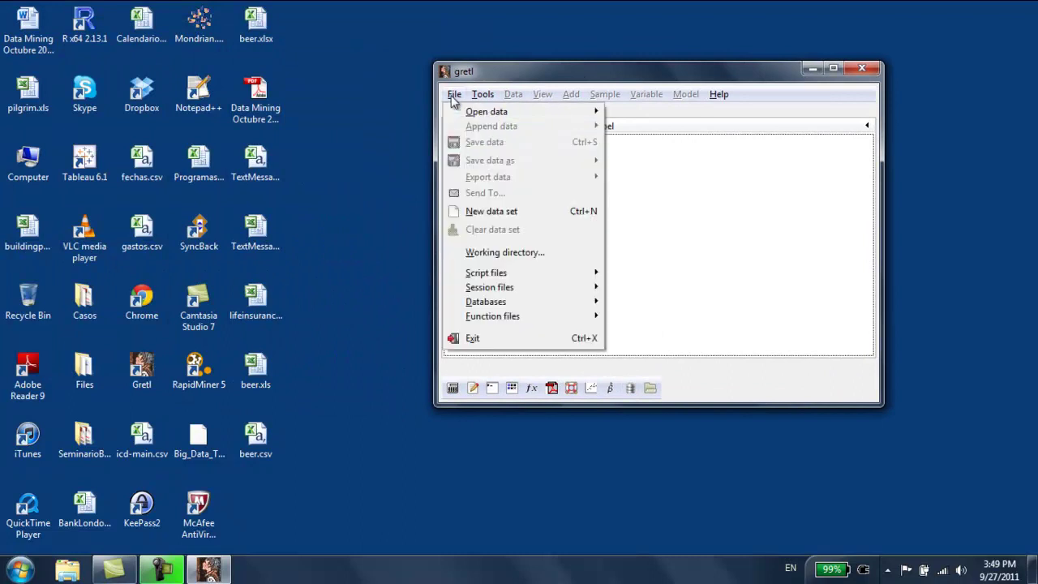
mouse_move(497, 111)
mouse_move(652, 154)
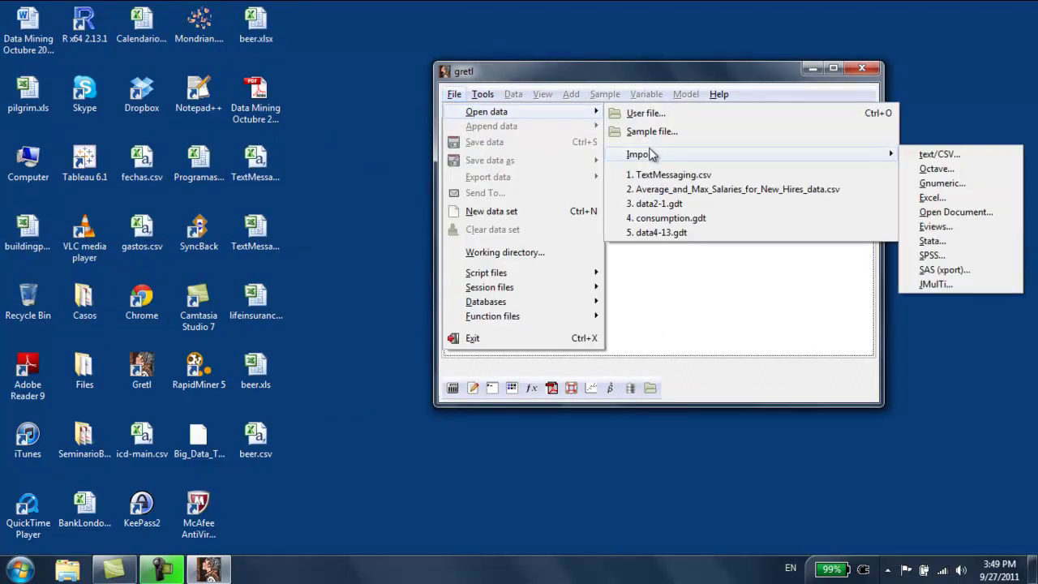
left_click(958, 157)
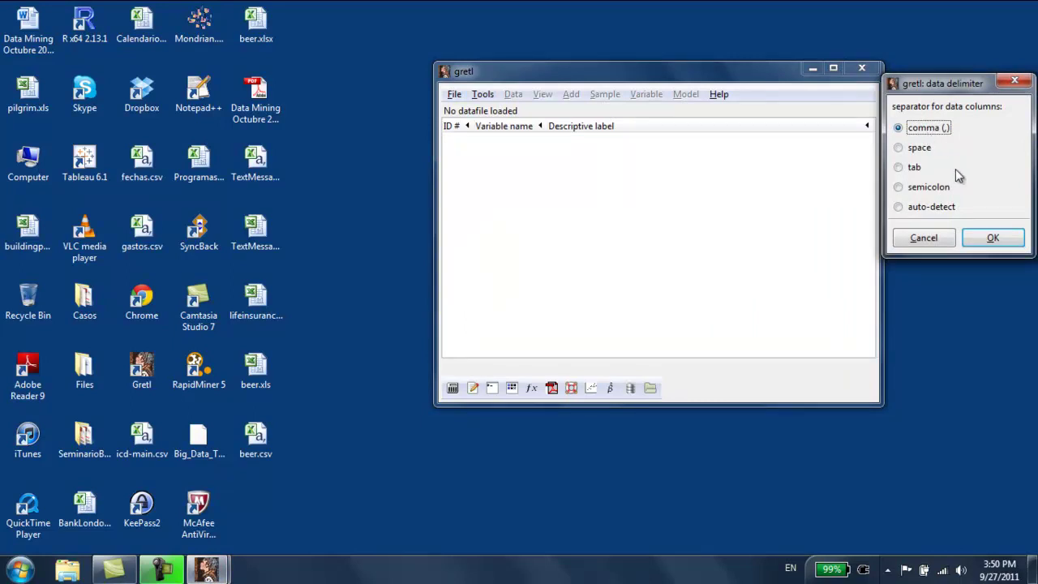
- Accept comma as the column separator and import TextMessaging.csv from the Desktop
left_click(991, 239)
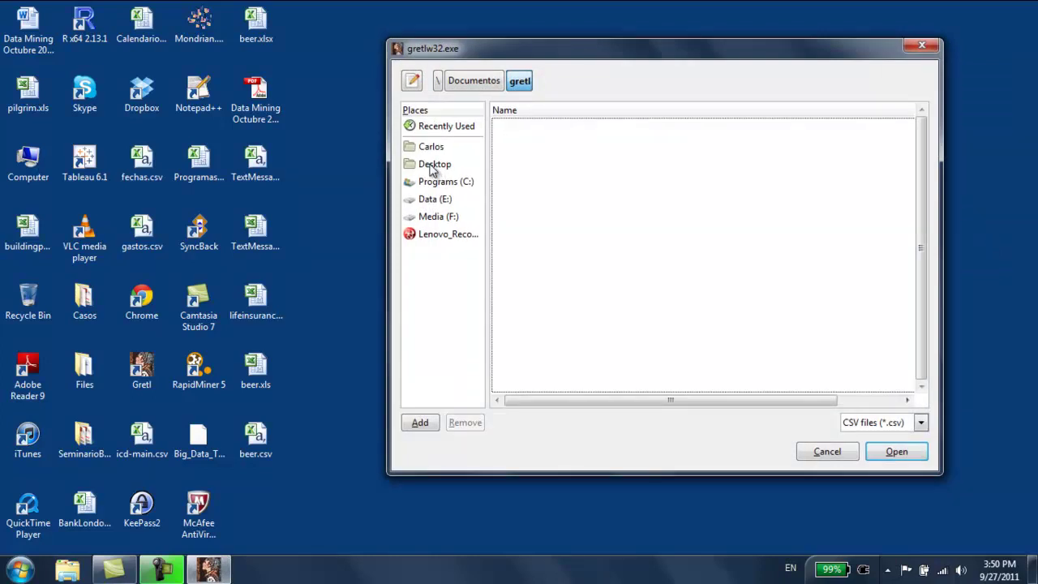
left_click(432, 166)
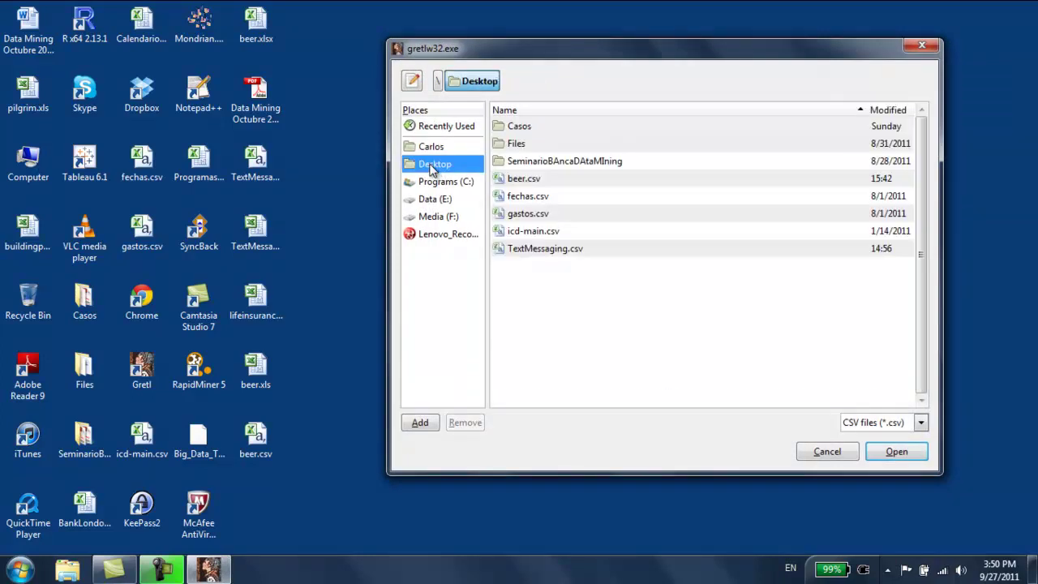
left_click(549, 252)
double_click(549, 250)
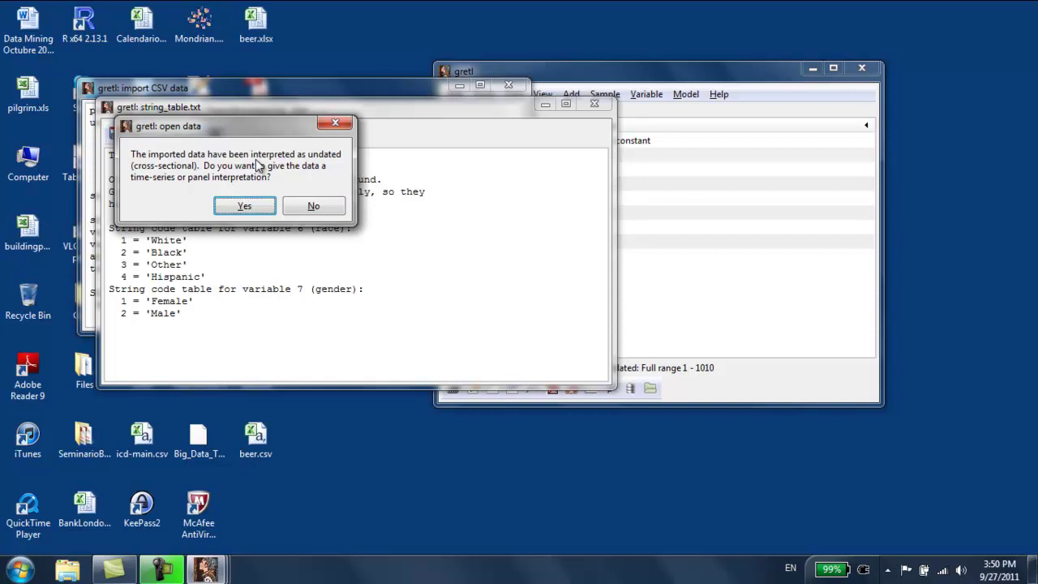
- Keep the data undated, close the import log, and arrange the code table and variable list
left_click(315, 208)
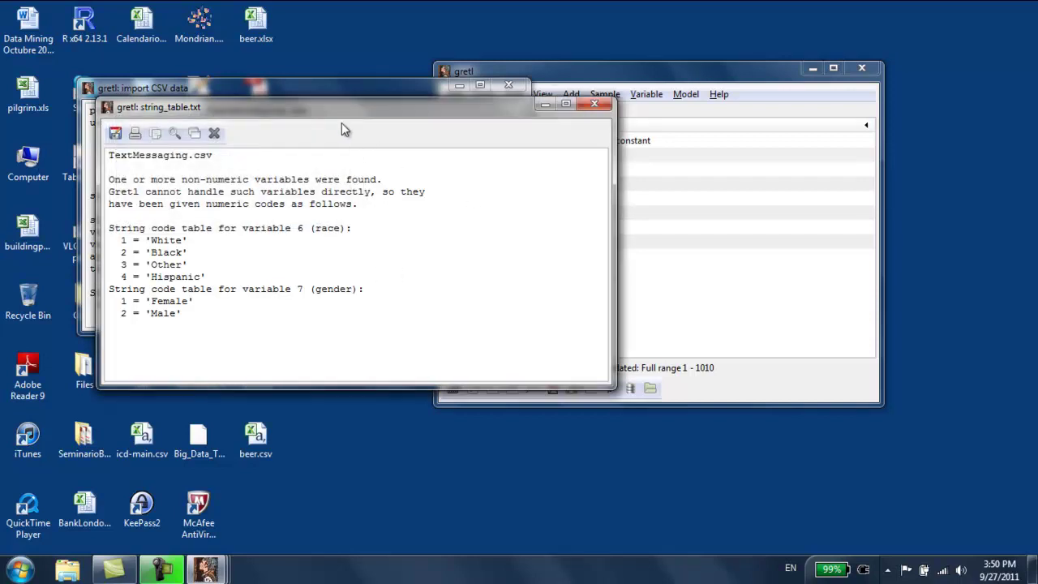
left_click_drag(335, 106, 244, 46)
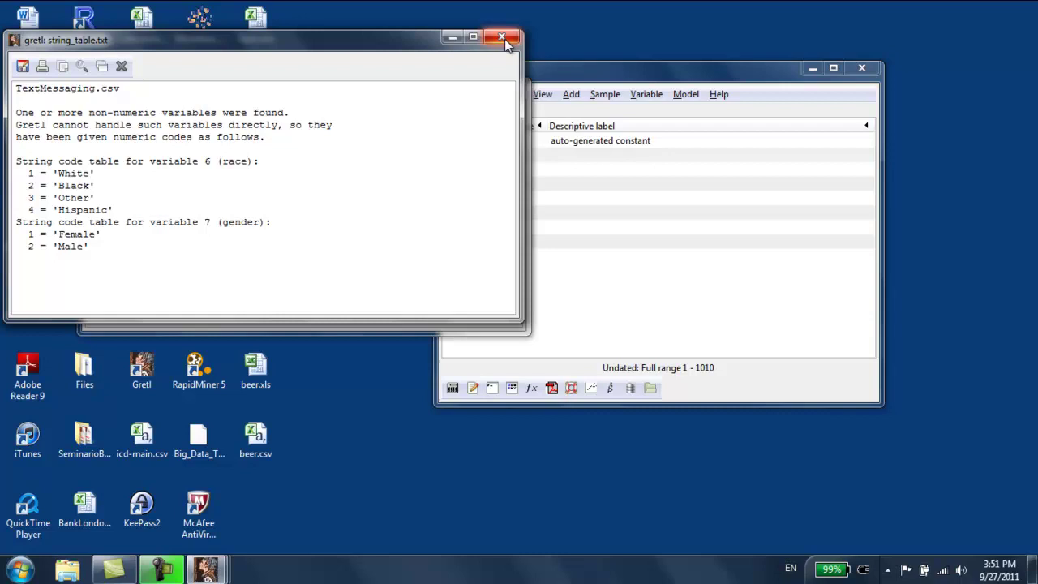
left_click_drag(373, 47, 880, 30)
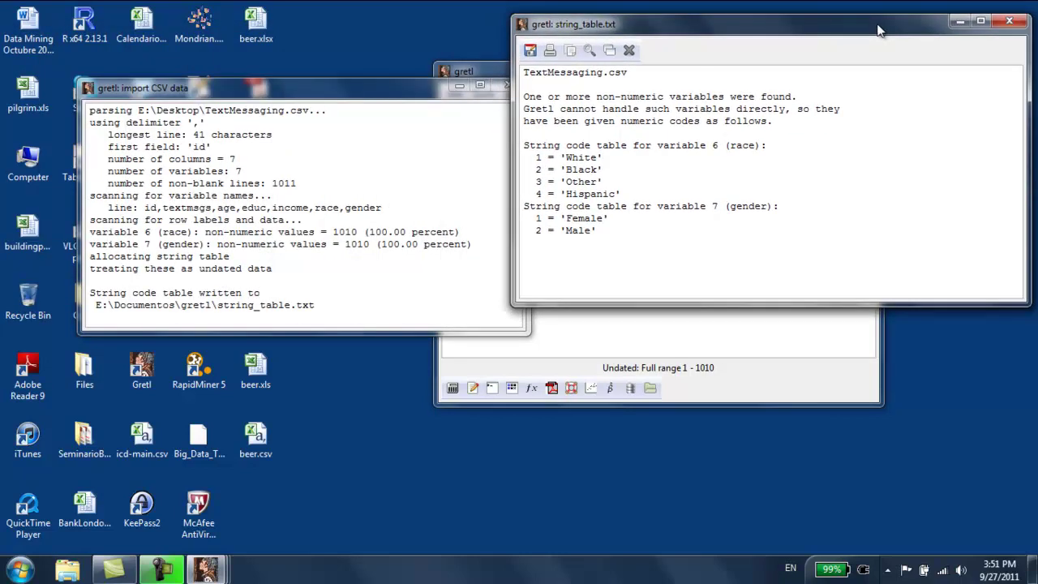
left_click_drag(381, 91, 303, 51)
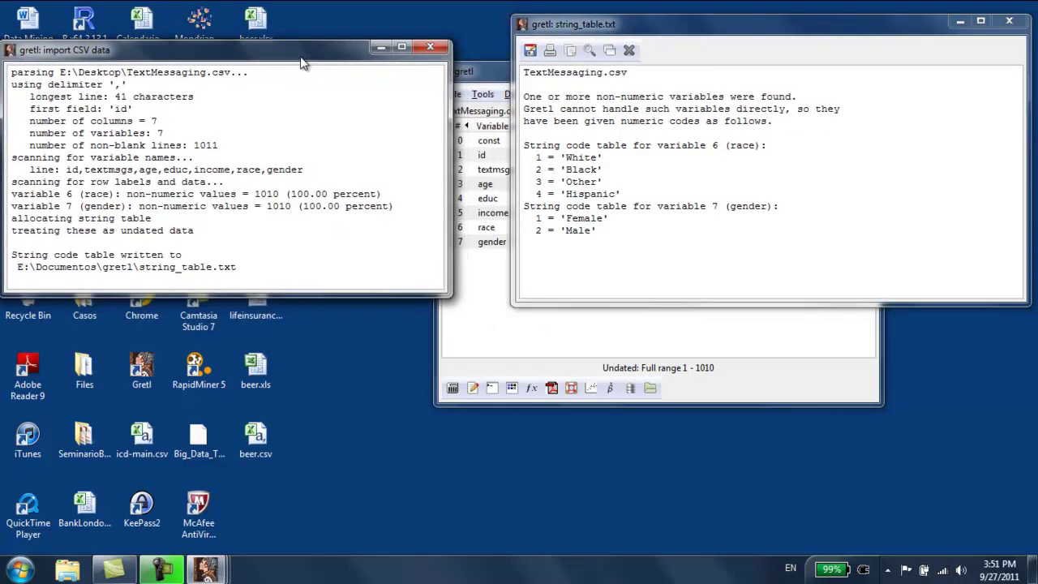
left_click(431, 46)
left_click_drag(470, 69, 91, 17)
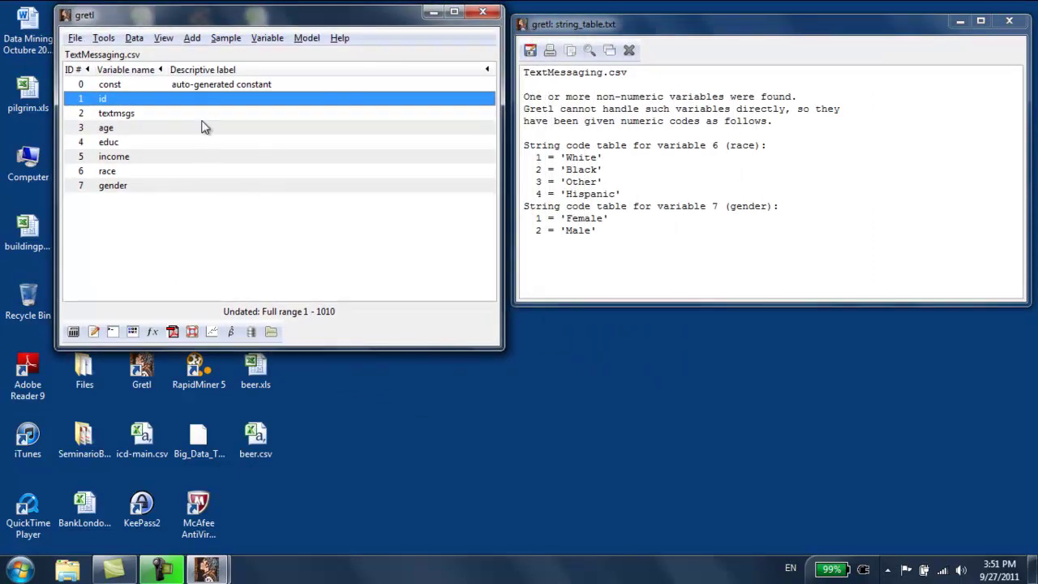
- Show the session icon view and move it to the lower right
left_click(132, 116)
left_click(130, 144)
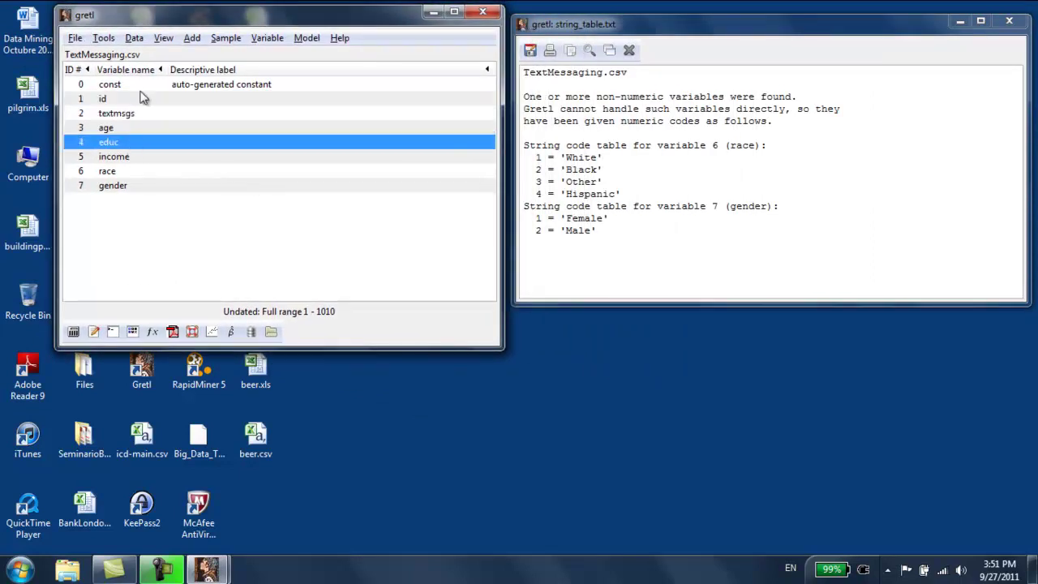
left_click(163, 38)
left_click(180, 57)
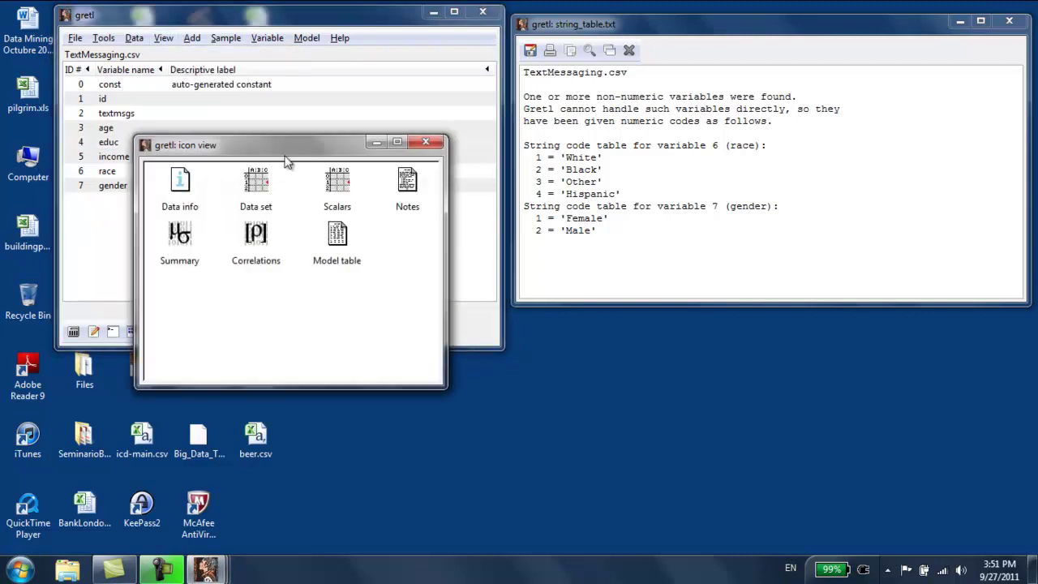
left_click_drag(289, 159, 744, 320)
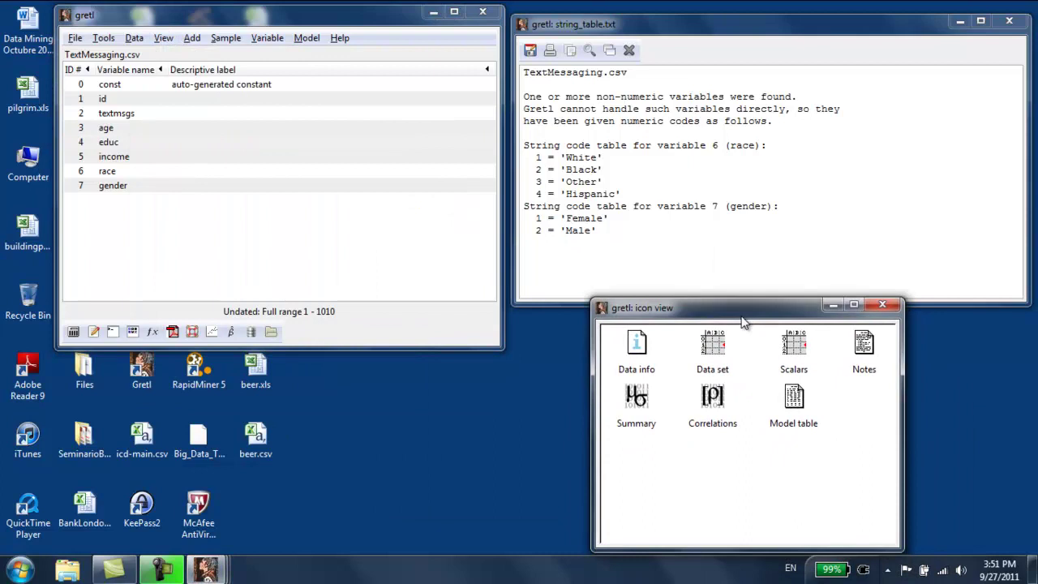
- Open the Data set as an editable table, look through it, then close it
double_click(712, 341)
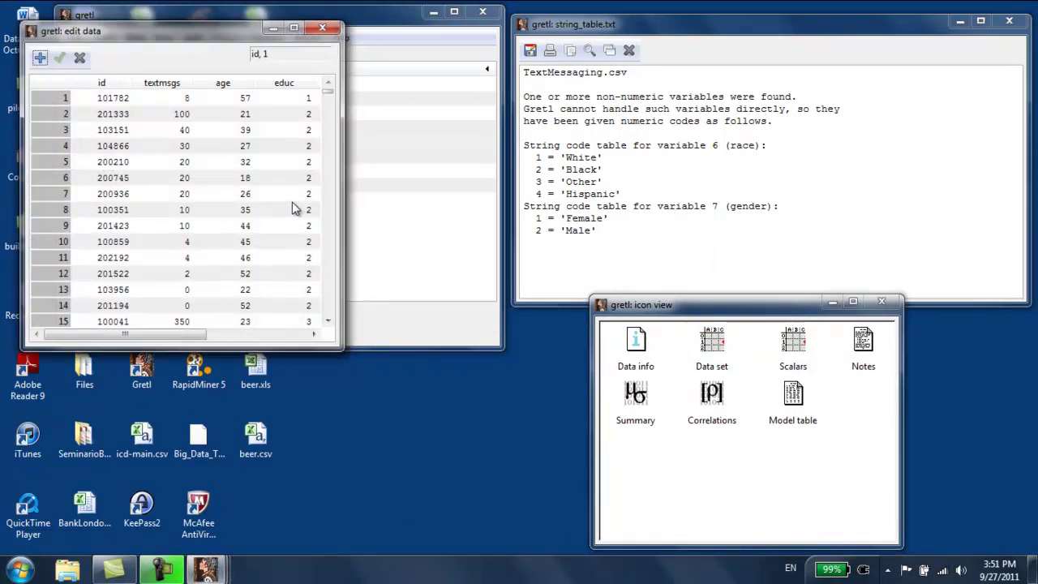
left_click_drag(344, 185, 493, 191)
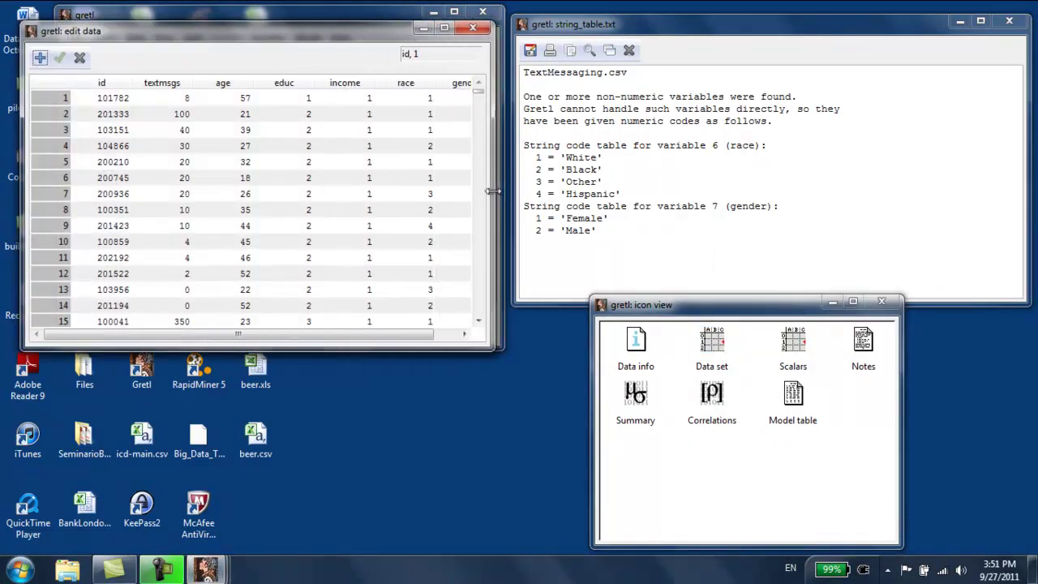
left_click_drag(390, 333, 444, 338)
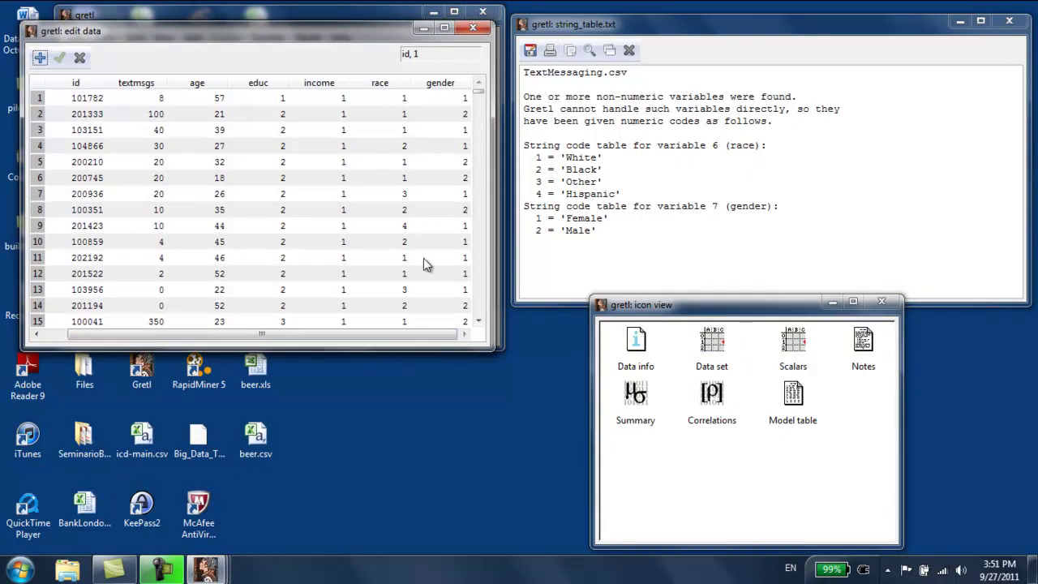
scroll(422, 261, "down", 4)
scroll(406, 256, "up", 4)
left_click(470, 31)
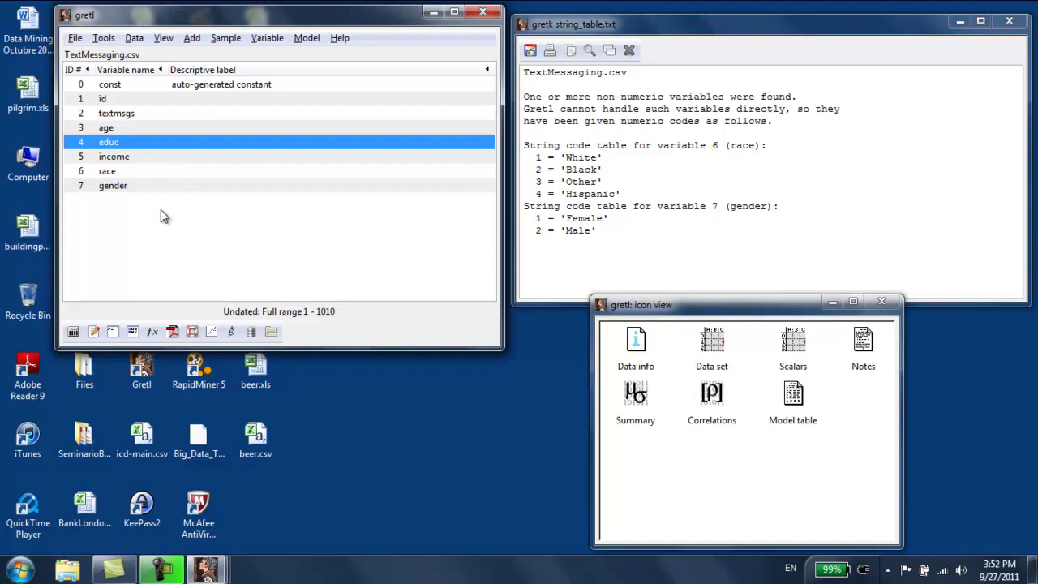
- Create a dummy from gender via Add > Dummies, skipping the highest value
mouse_move(131, 170)
left_mouse_down()
mouse_move(135, 194)
mouse_move(143, 172)
left_mouse_up()
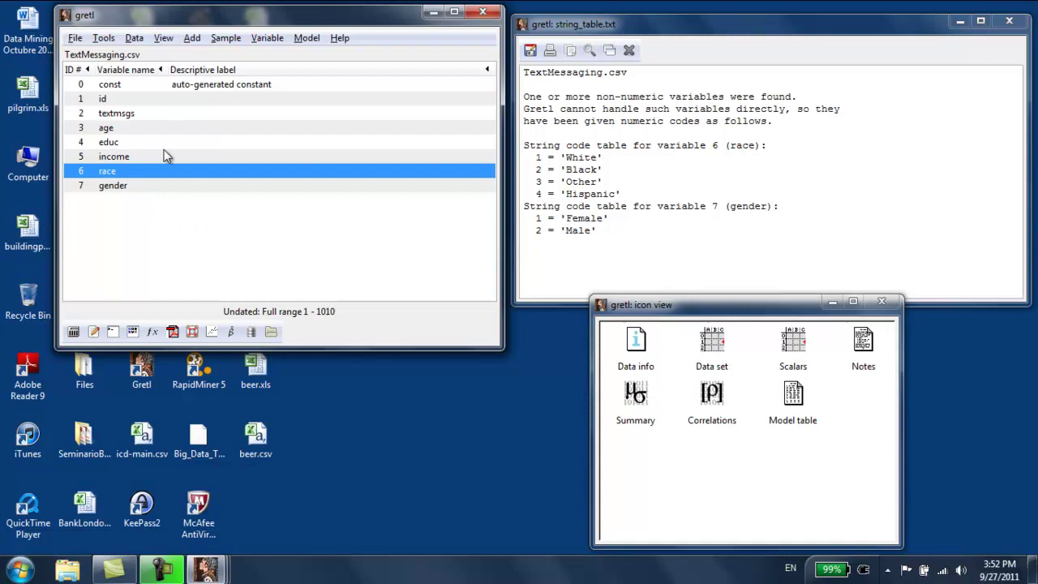
left_click(130, 186)
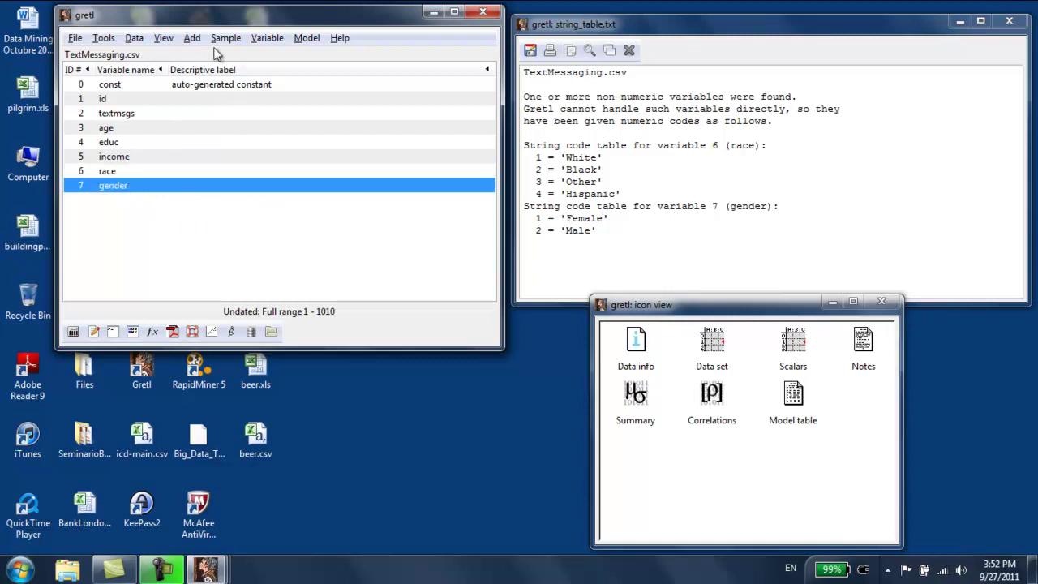
left_click(164, 38)
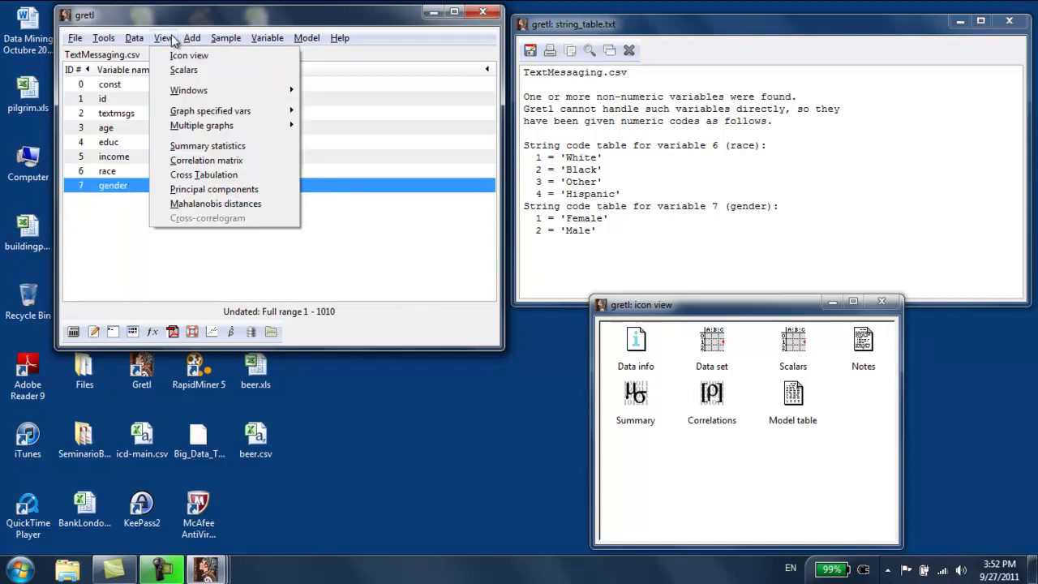
mouse_move(187, 41)
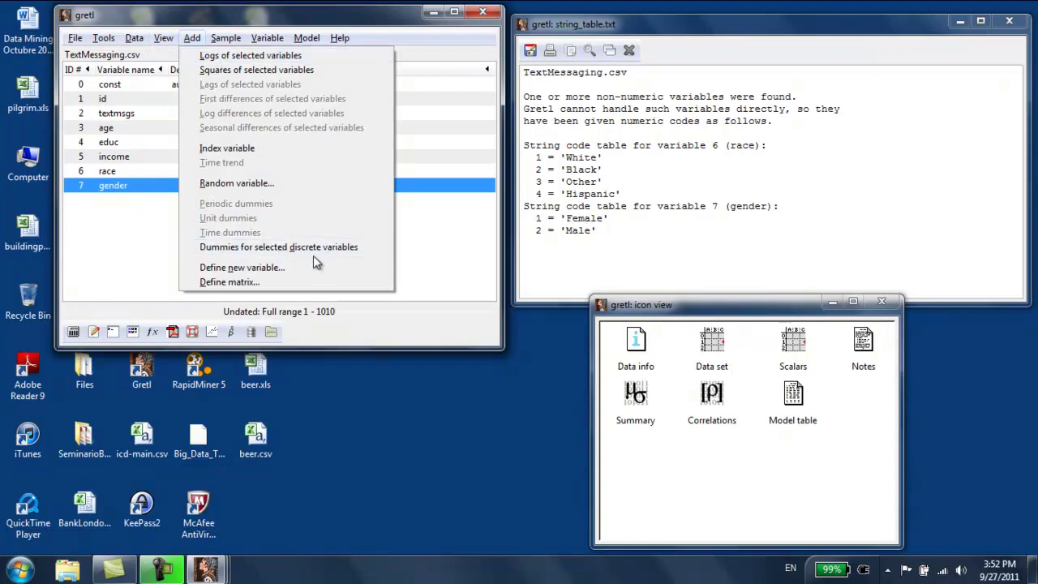
left_click(354, 249)
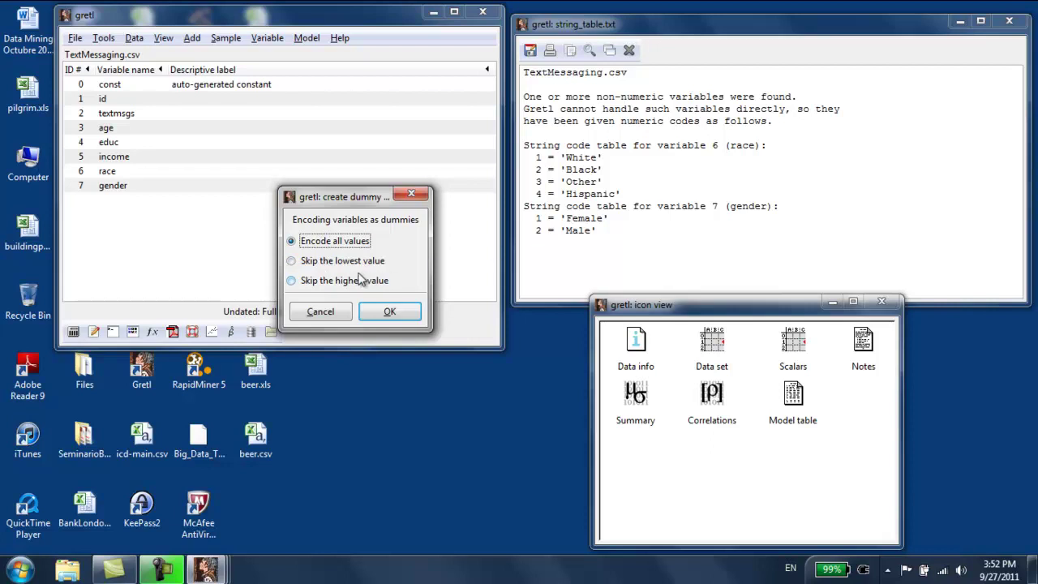
left_click(318, 284)
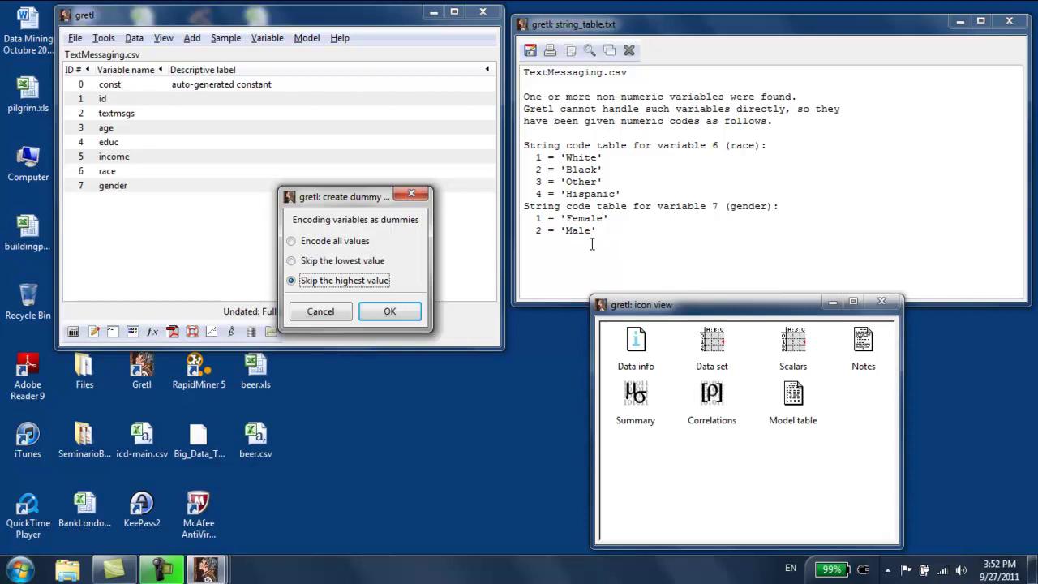
left_click(387, 314)
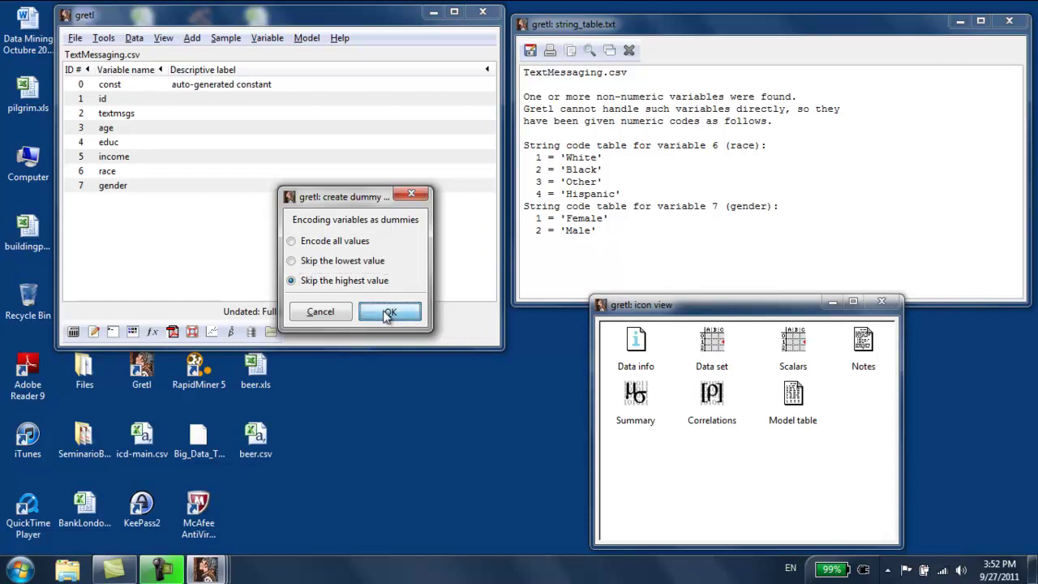
- Edit Dgender_1's attributes: name it Female, description '=1 if woman, =0 if man'
left_click(70, 185)
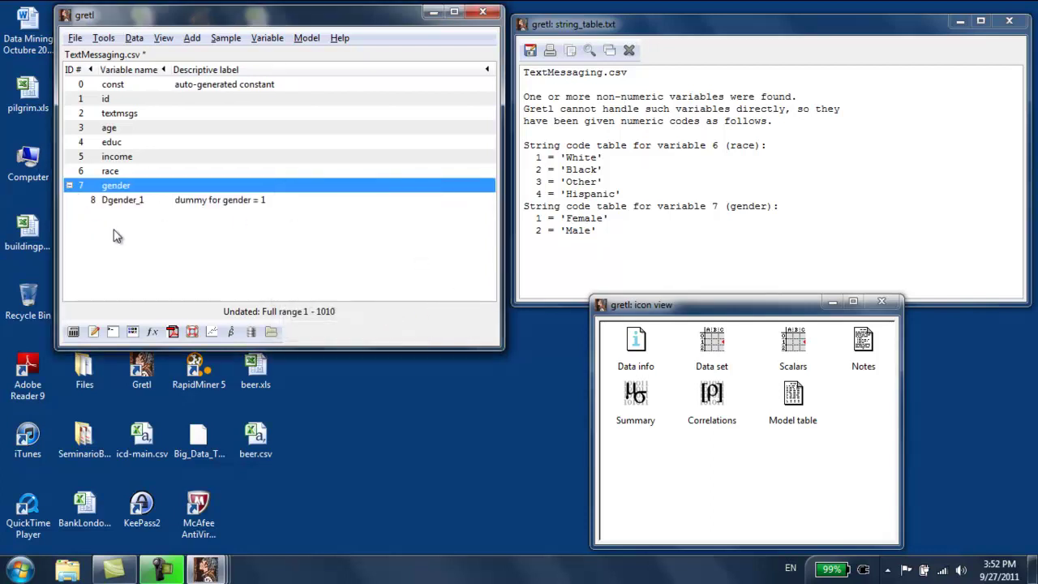
left_click(175, 203)
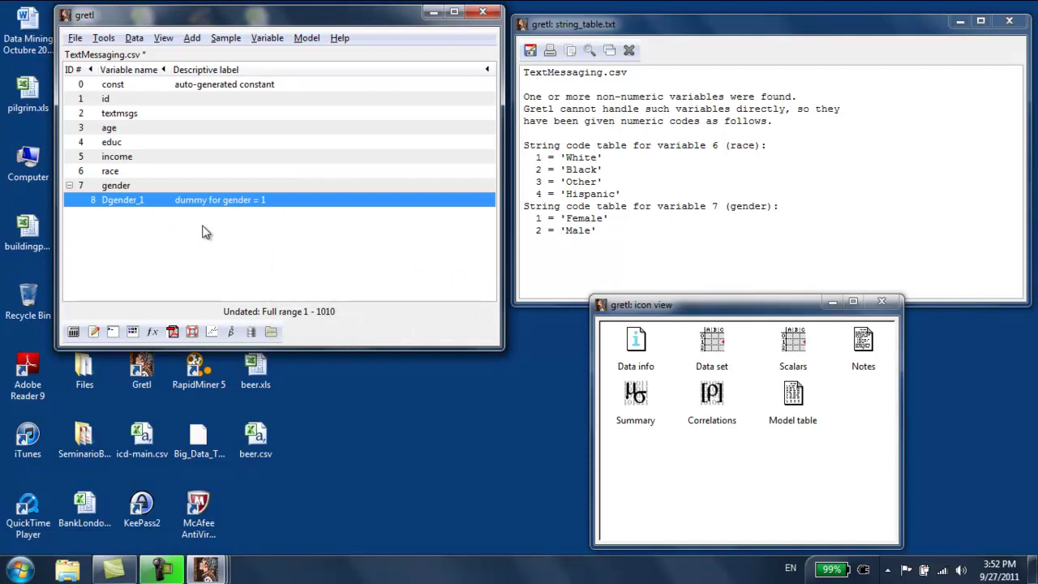
right_click(239, 208)
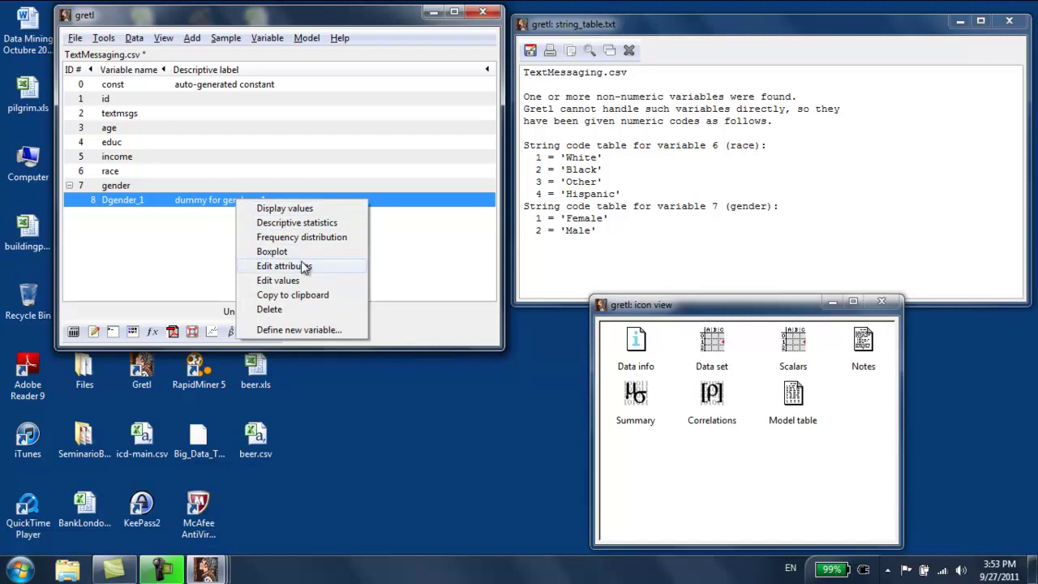
left_click(304, 265)
double_click(241, 219)
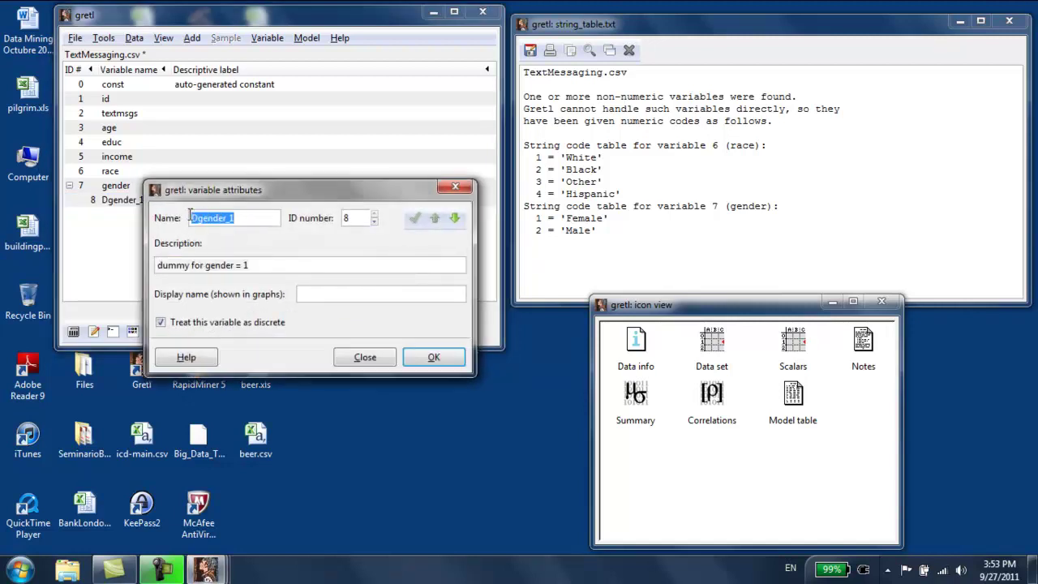
type("Female")
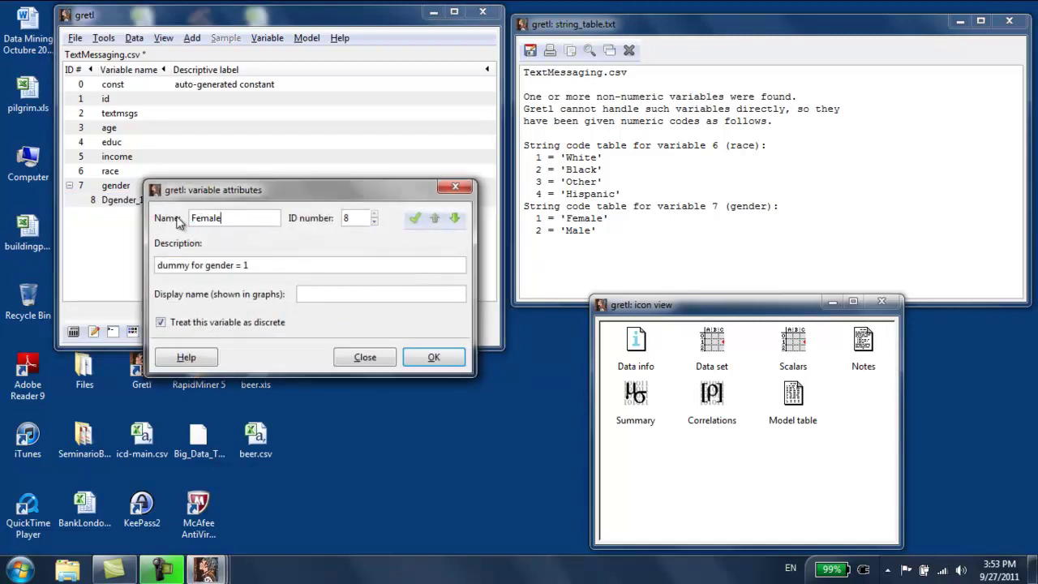
left_click_drag(253, 265, 122, 270)
type("=1")
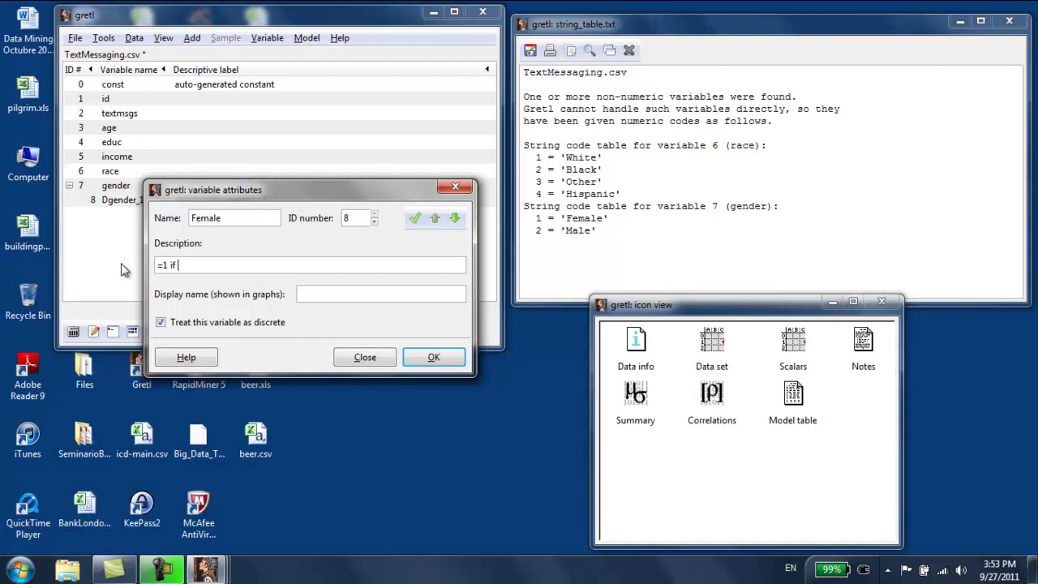
type("if woman, =0 if man")
left_click(430, 358)
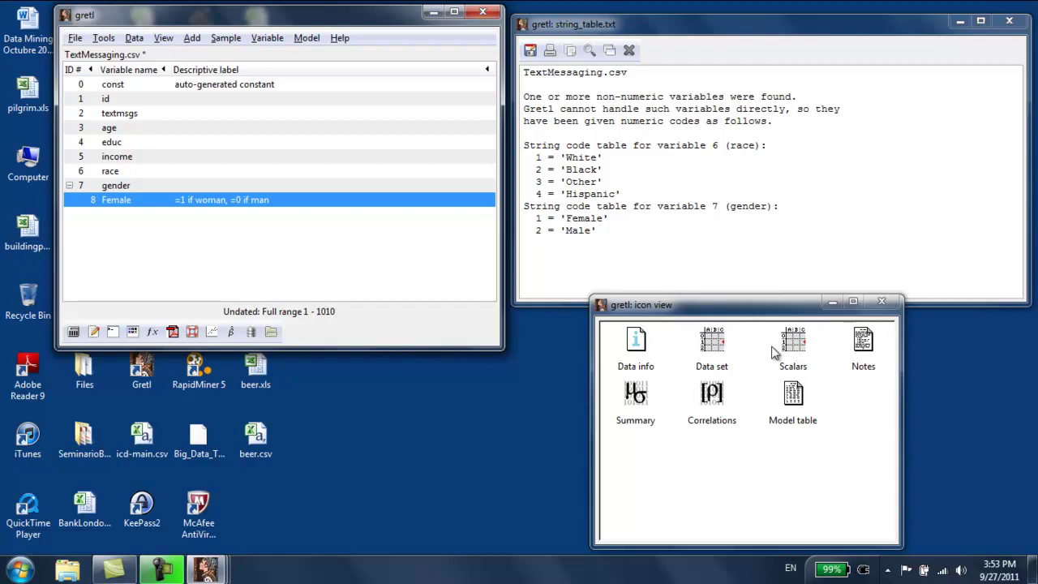
- Open the Data set table, widen it to confirm Female matches gender = 1, then close it
double_click(712, 343)
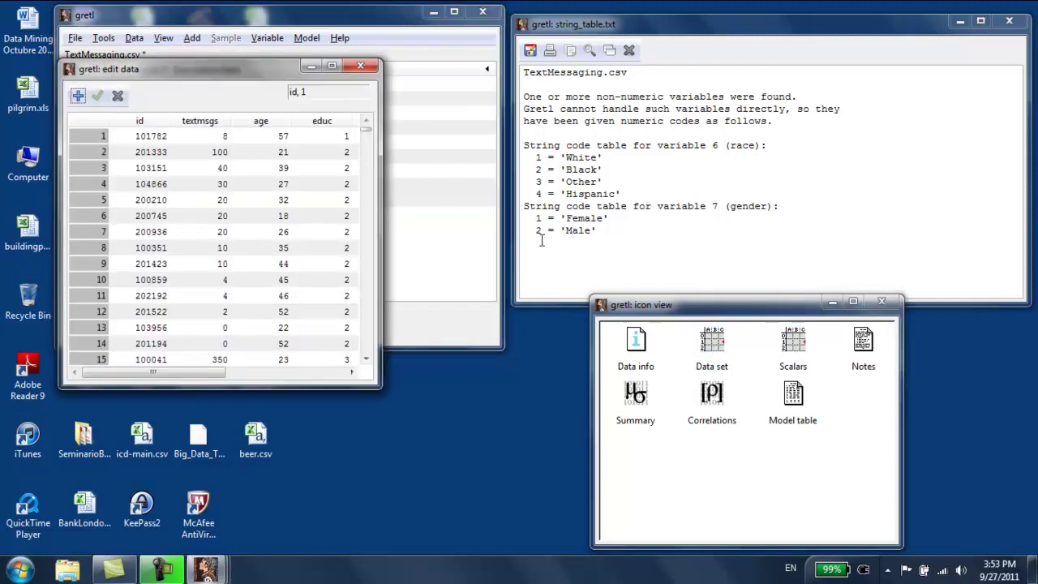
left_click_drag(382, 232, 805, 225)
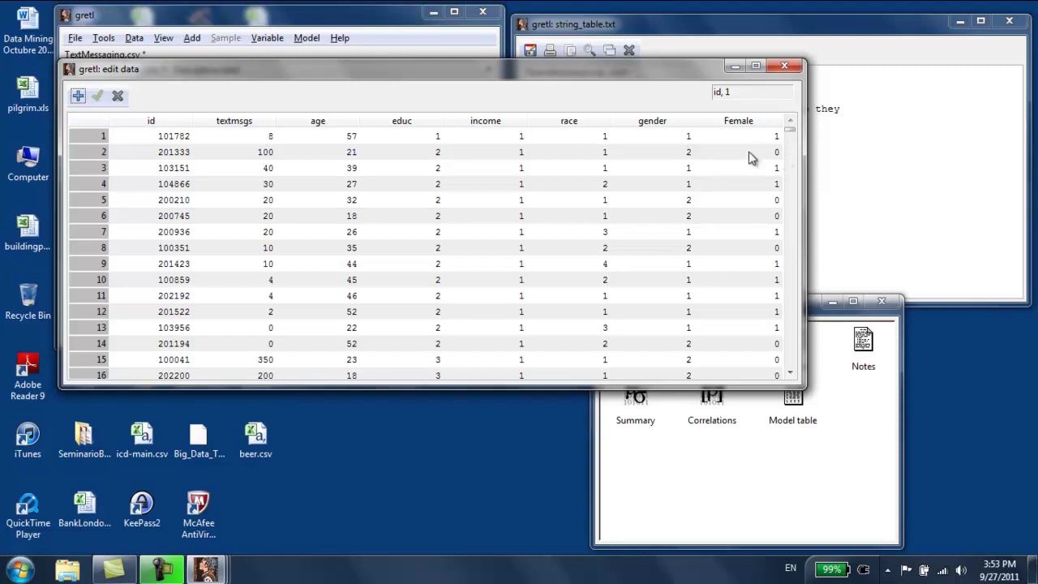
left_click_drag(803, 171, 491, 181)
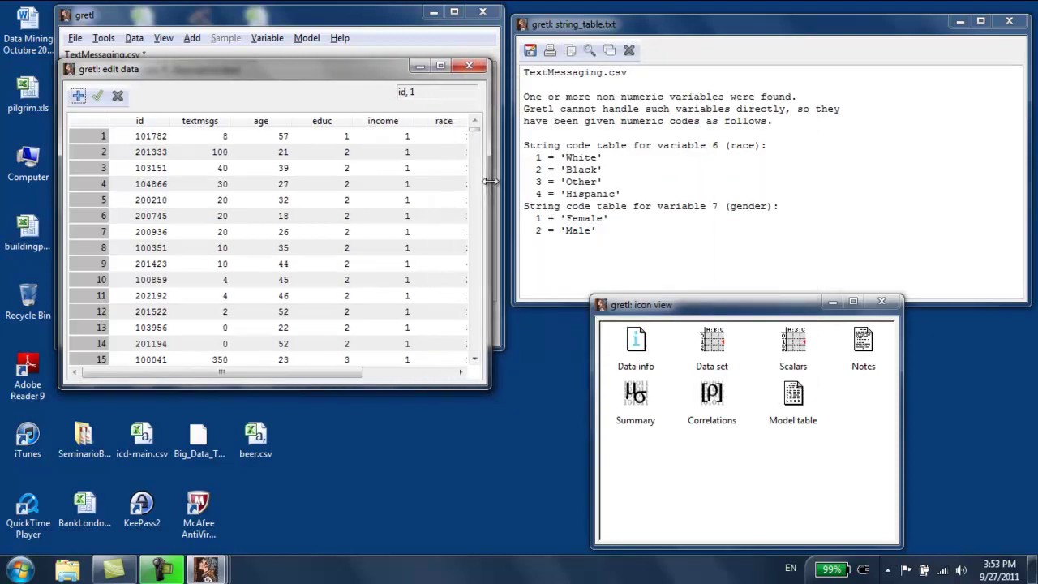
left_click(597, 219)
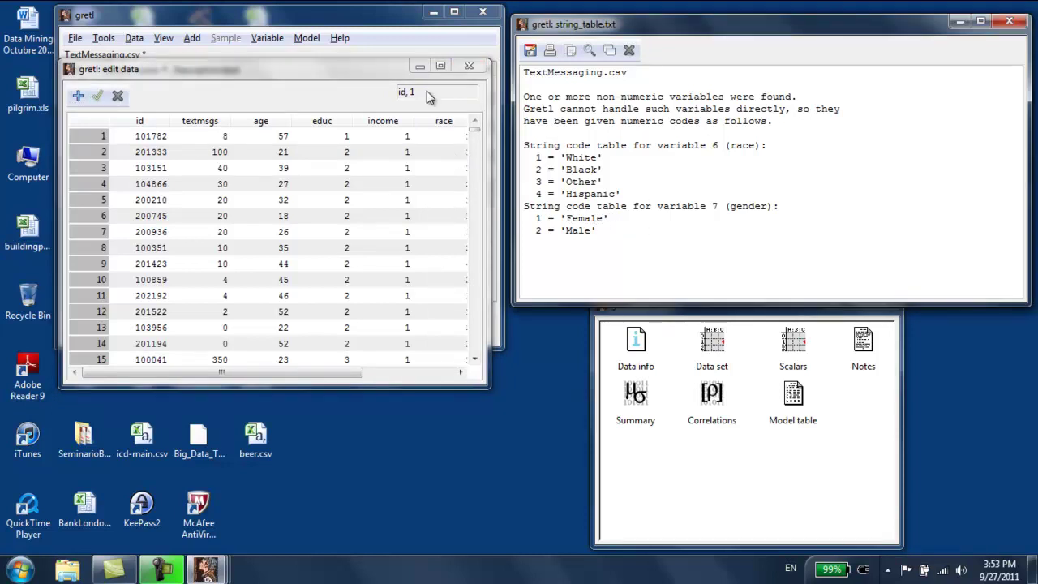
left_click(471, 67)
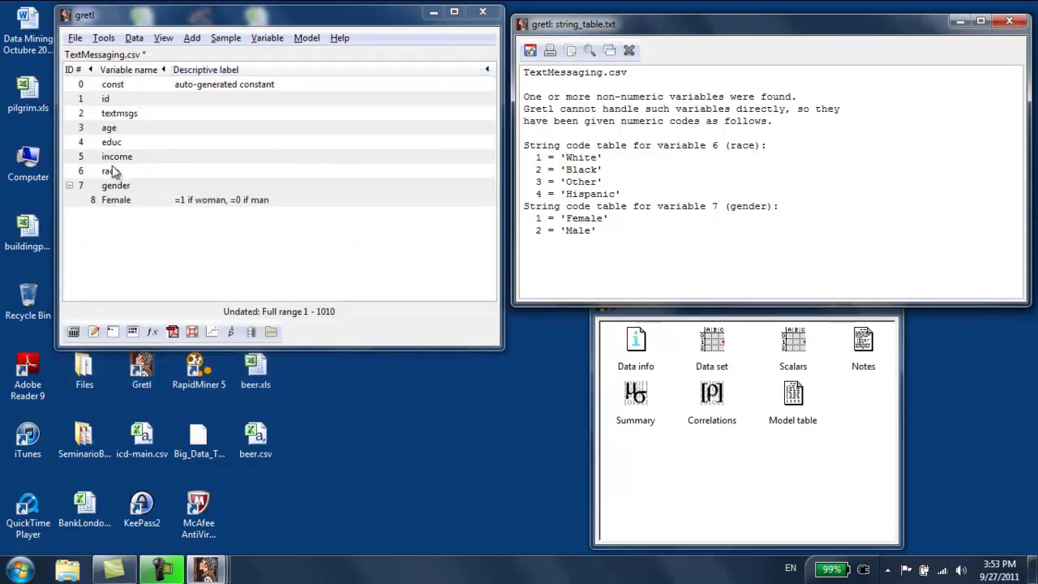
- Select the race variable, opening and dismissing its right-click menu twice
left_click(137, 170)
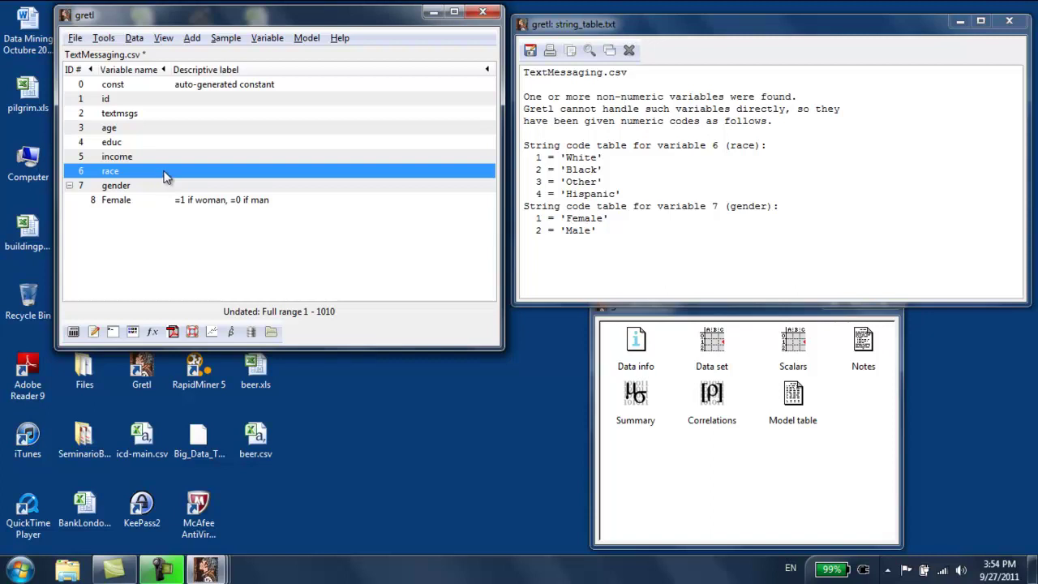
right_click(158, 171)
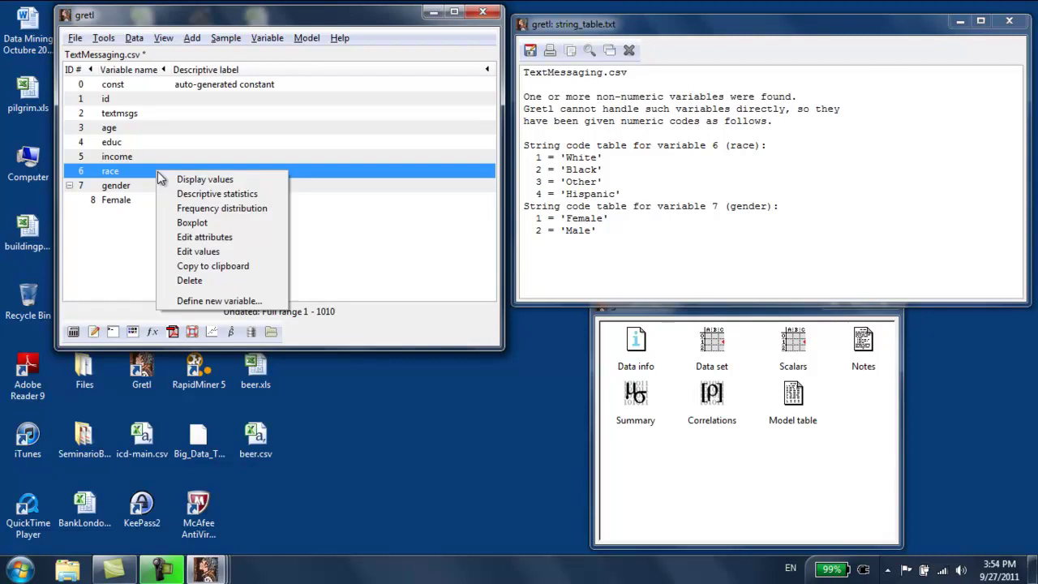
left_click(146, 171)
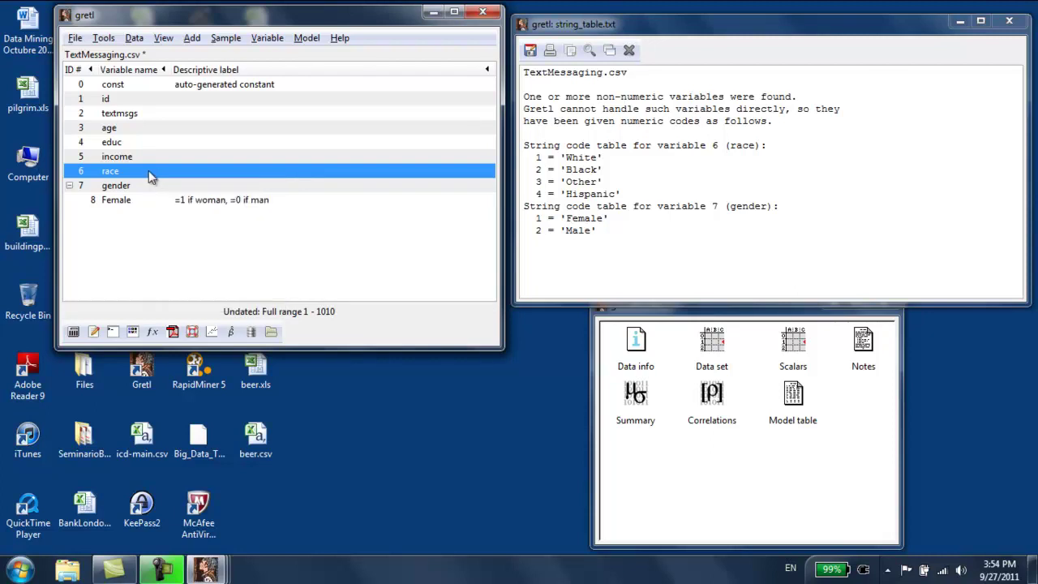
right_click(150, 174)
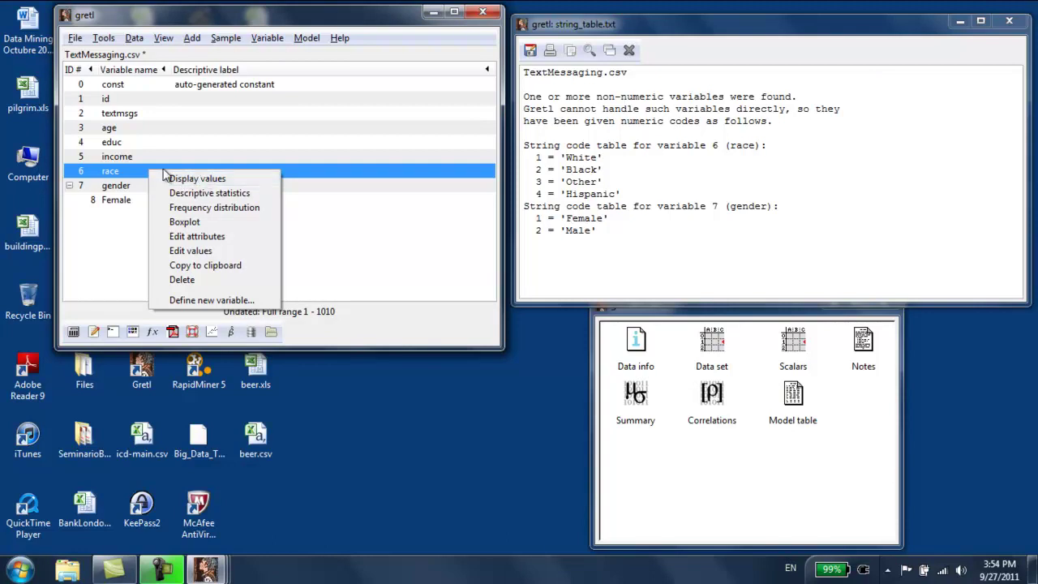
left_click(128, 177)
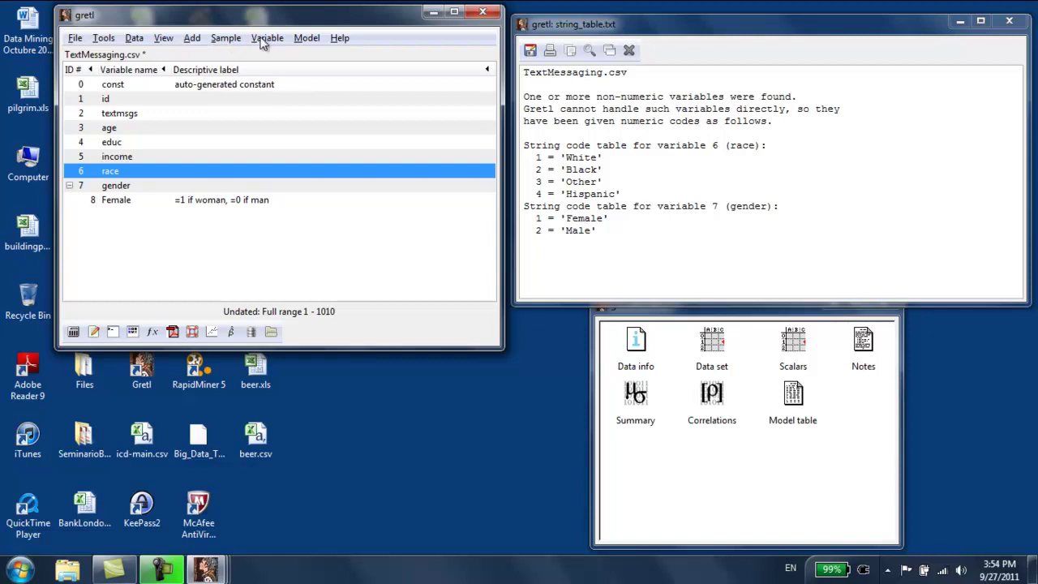
- Create race dummies skipping the lowest value, then expand race and select Drace_2
left_click(194, 39)
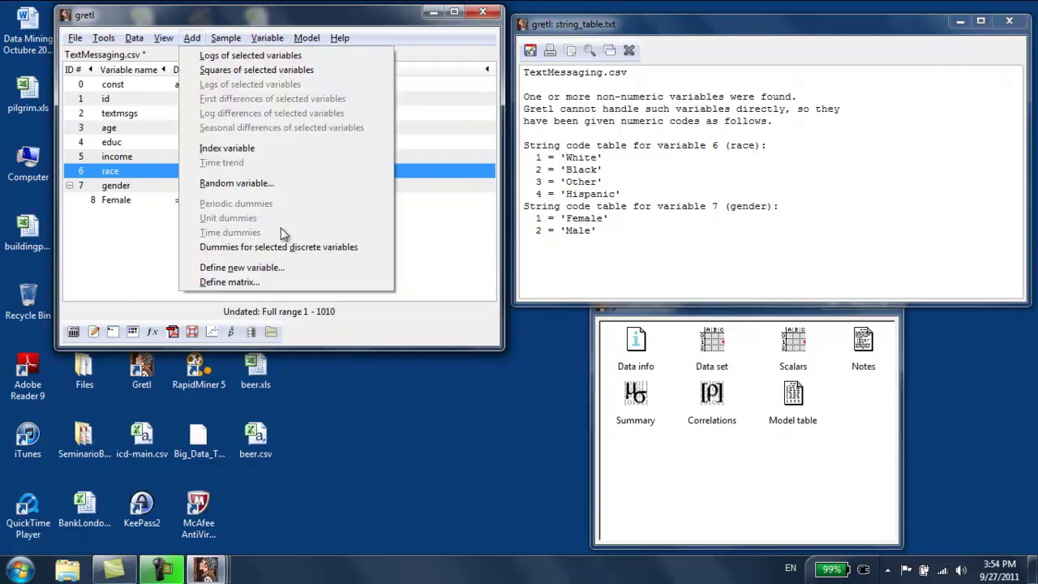
left_click(298, 247)
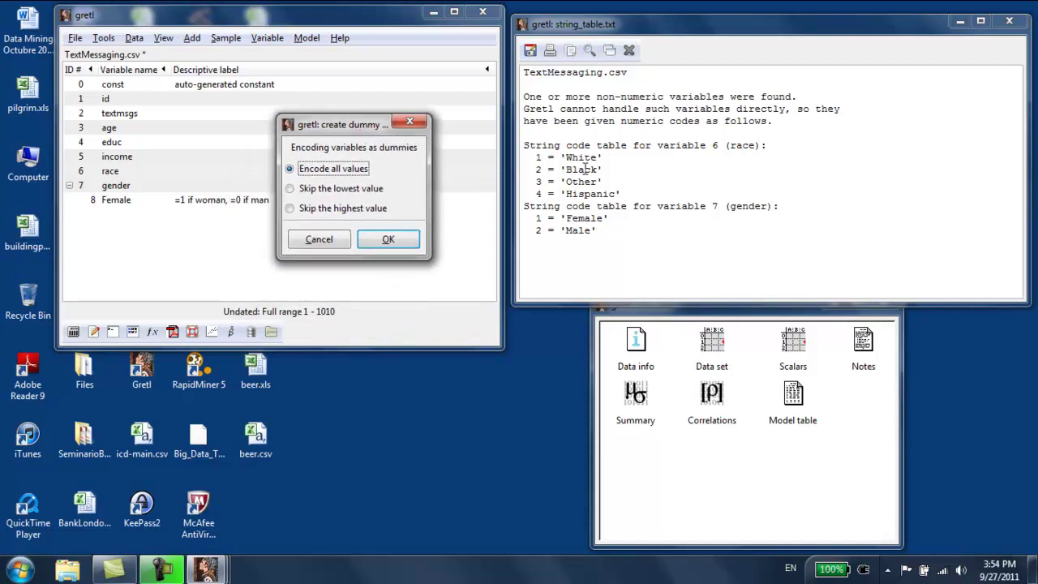
left_click(293, 191)
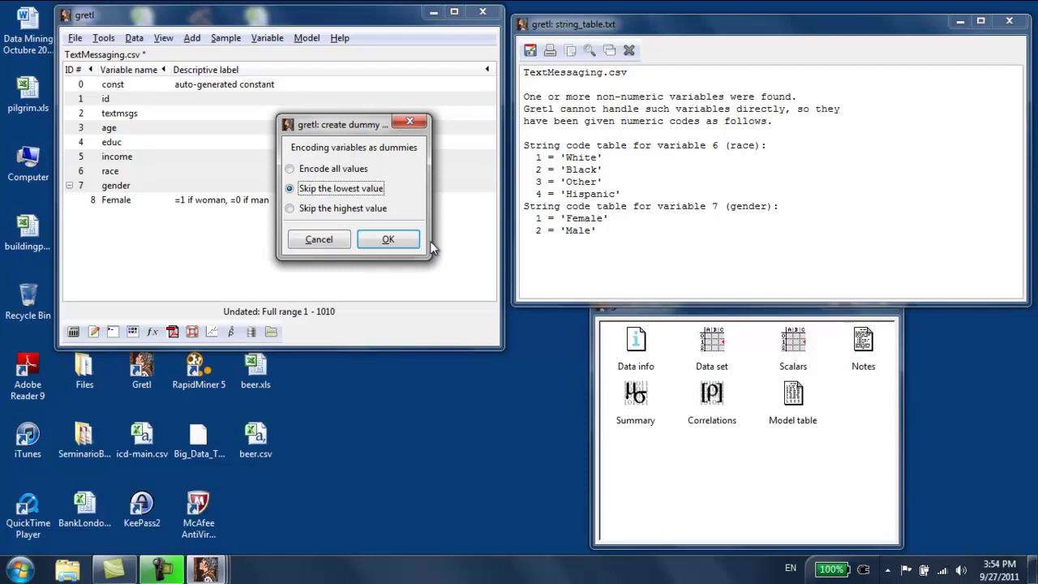
left_click(389, 240)
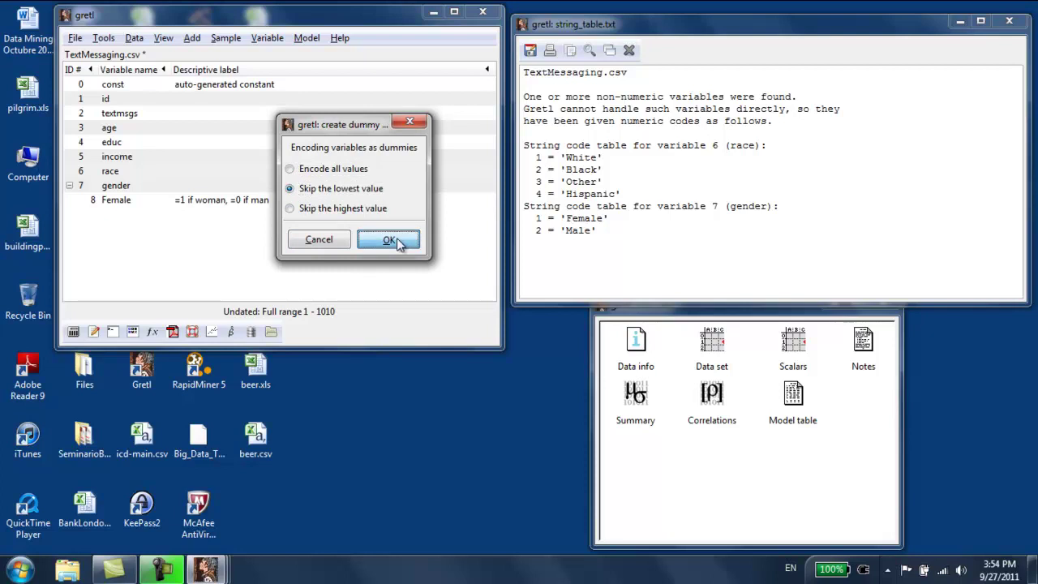
left_click(70, 172)
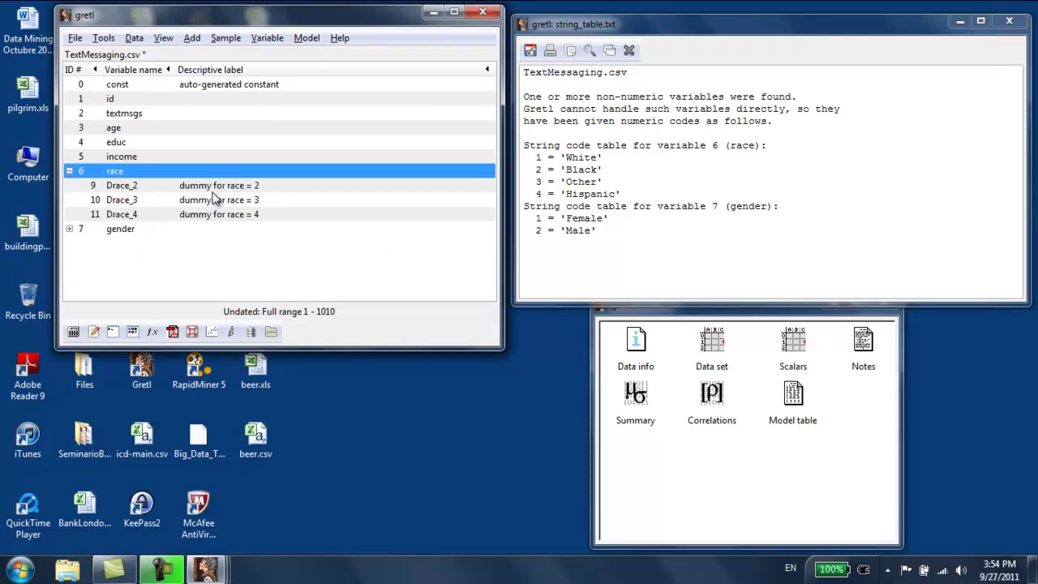
key("Down")
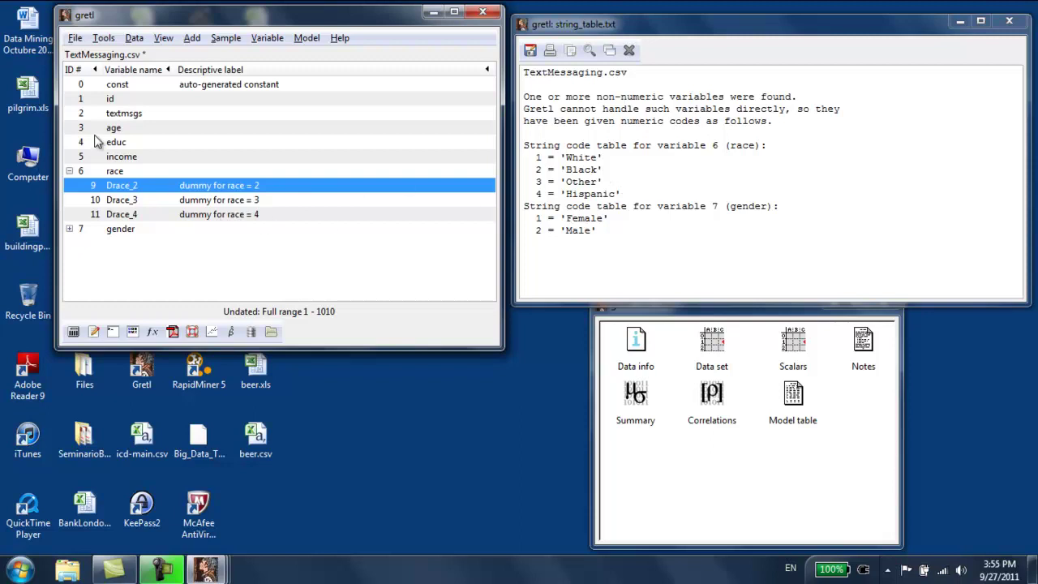
- In Drace_2's attributes, set name Black and description '=1 if black, =0 otherwise'
right_click(194, 187)
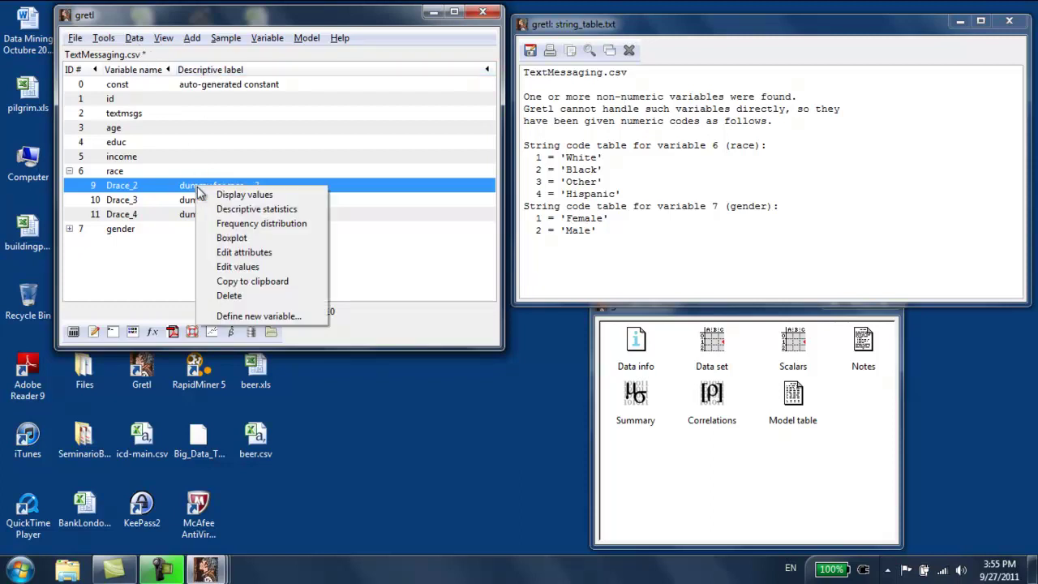
left_click(270, 254)
left_click_drag(341, 205, 314, 293)
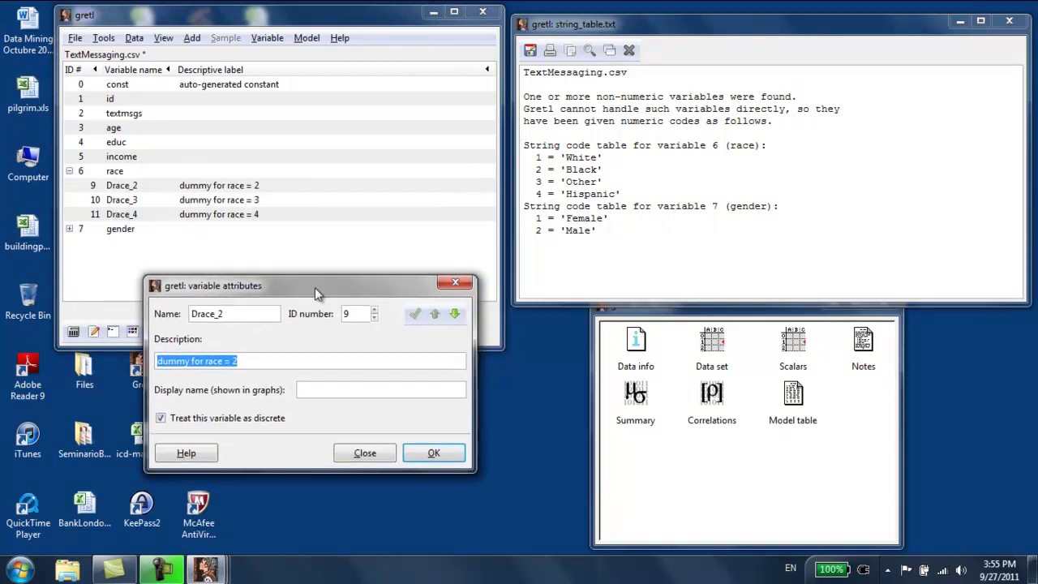
left_click_drag(250, 314, 171, 317)
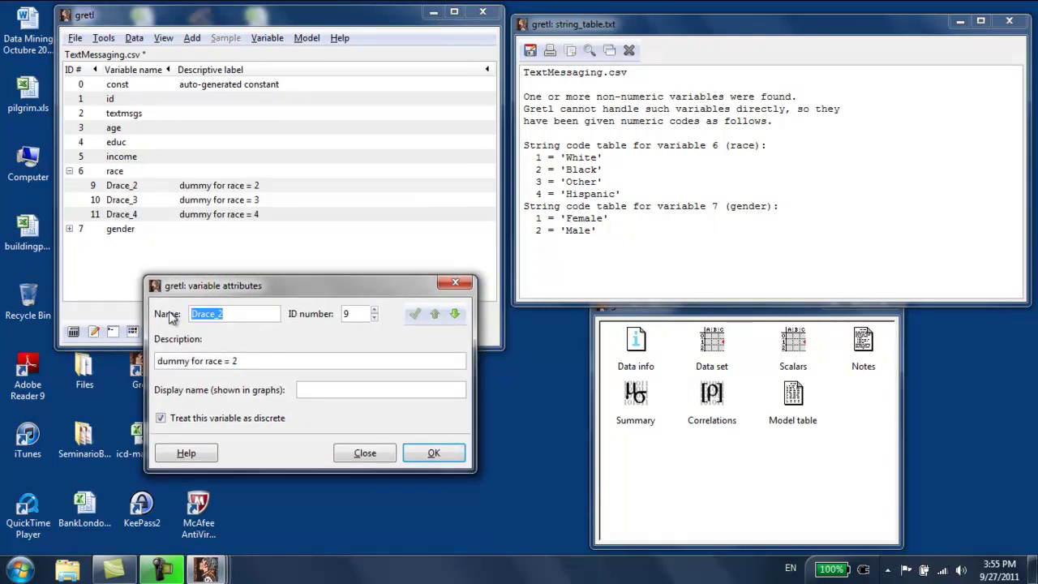
type("Black")
left_click_drag(245, 361, 157, 361)
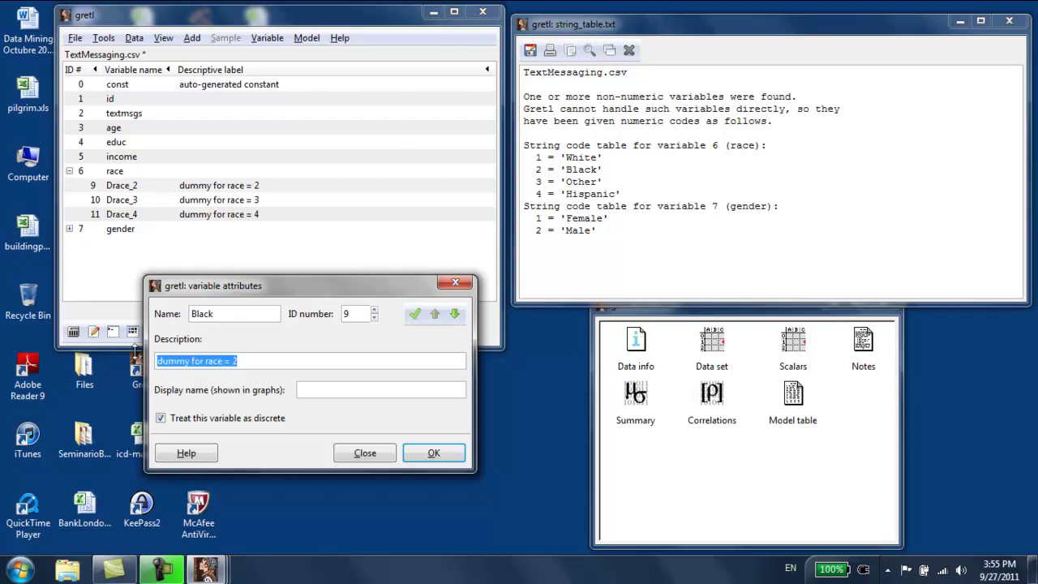
type("=1 if black, =0 if")
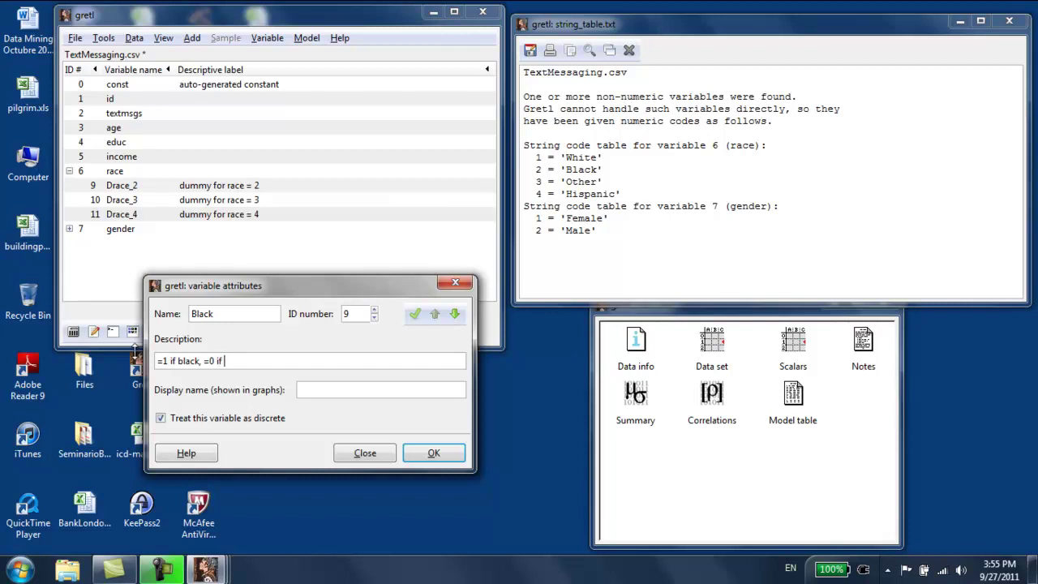
type("otherwise")
left_click(426, 449)
left_click(213, 201)
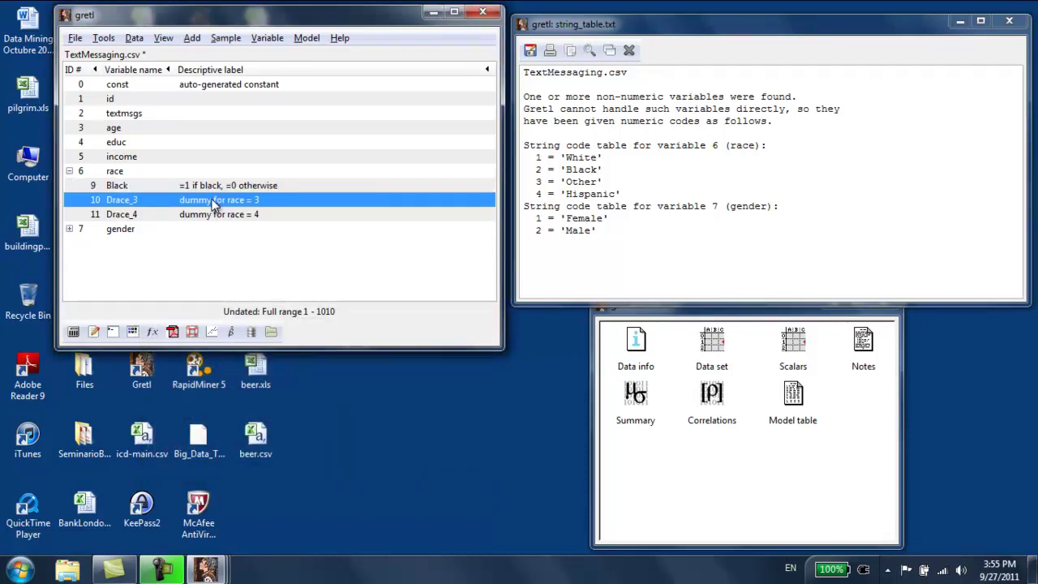
- In Drace_3's attributes, set name OtherRaces and description '=1 if other race, =0 otherwise'
right_click(213, 203)
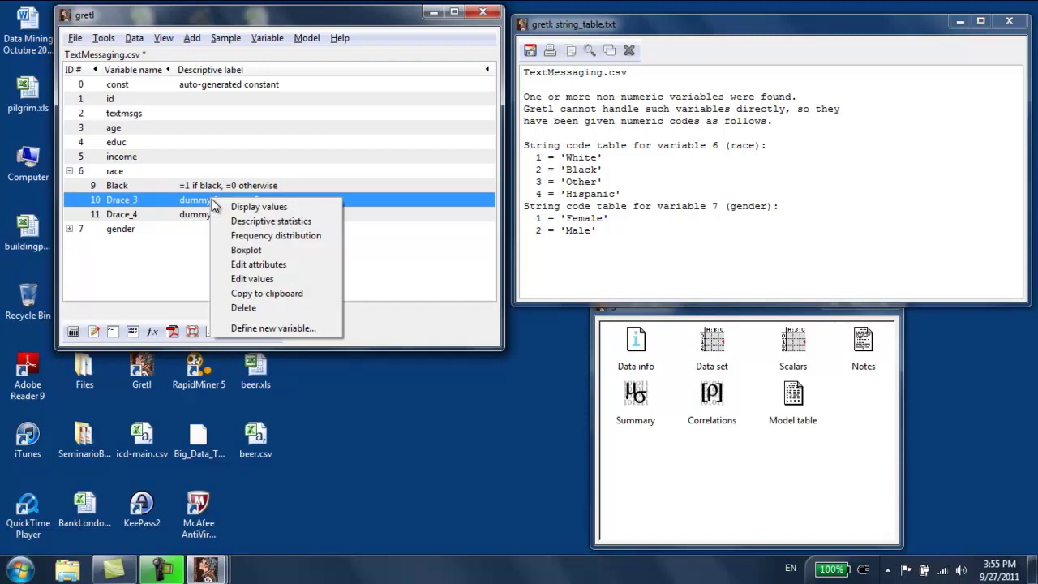
left_click(263, 264)
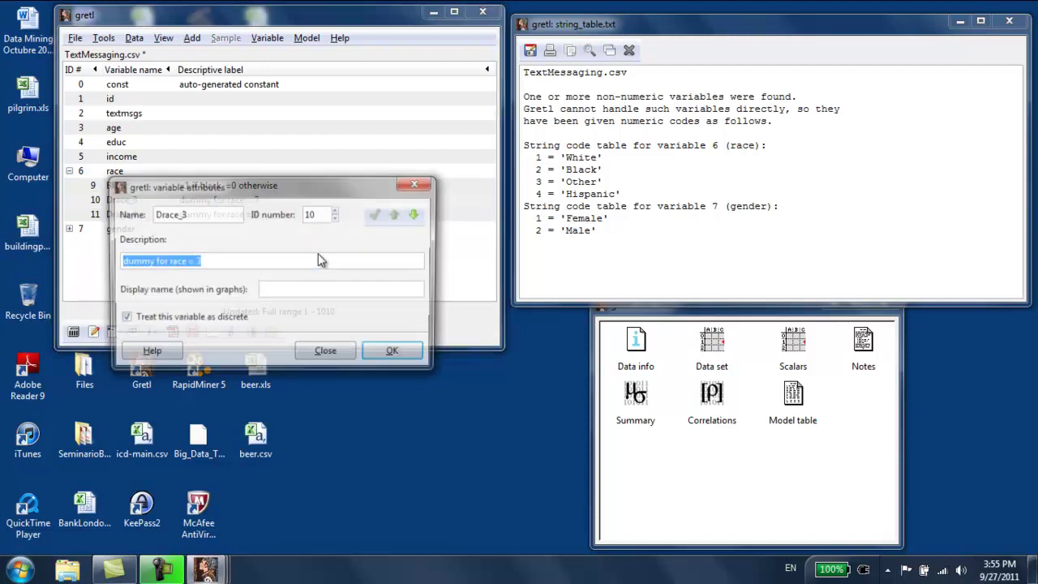
left_click_drag(192, 214, 89, 215)
type("othe")
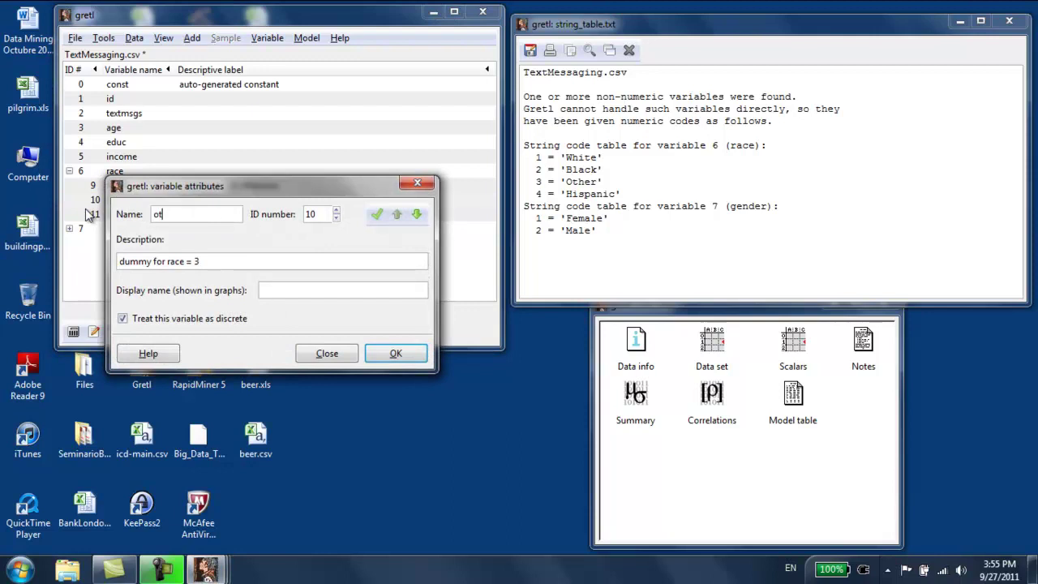
key("BackSpace")
key("BackSpace")
key("BackSpace")
key("BackSpace")
type("OtherRaces")
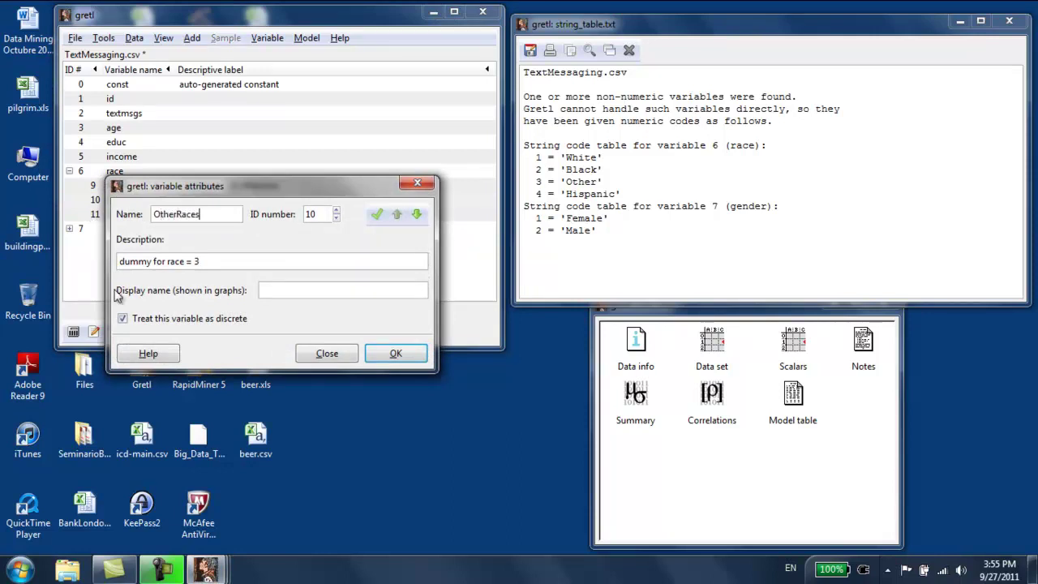
left_click_drag(205, 262, 73, 259)
type("=1")
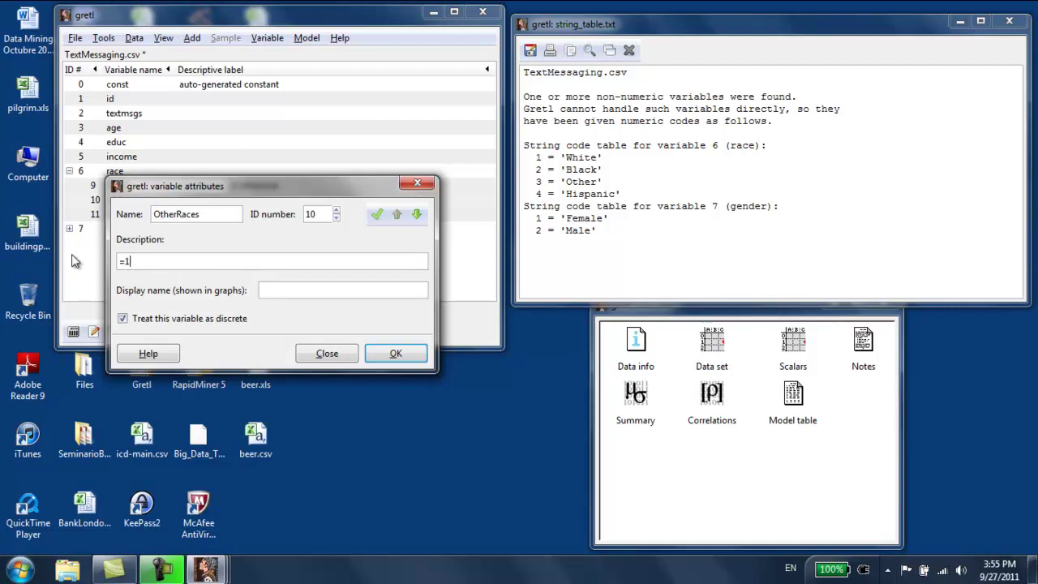
type(" if other race, =0 otherwise")
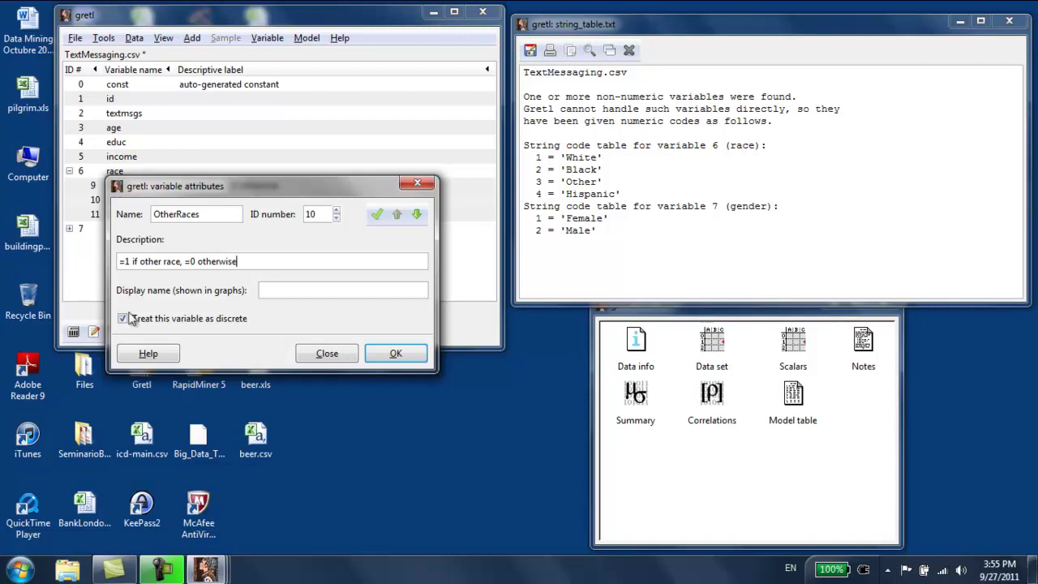
left_click(369, 348)
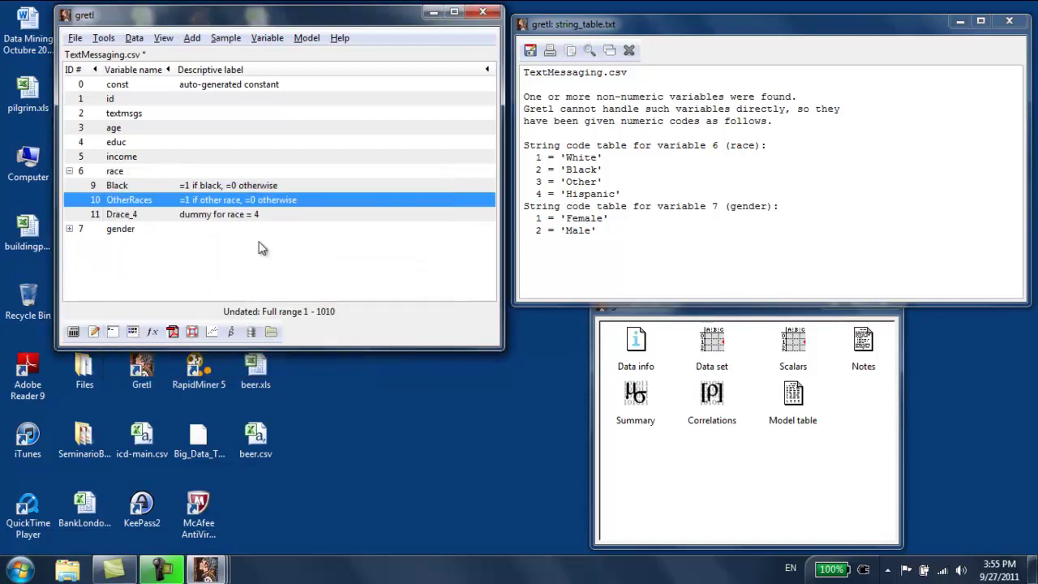
- In Drace_4's attributes, set name Hispanic and description '=1 if hispanic, =0 otherwise'
left_click(223, 216)
right_click(223, 217)
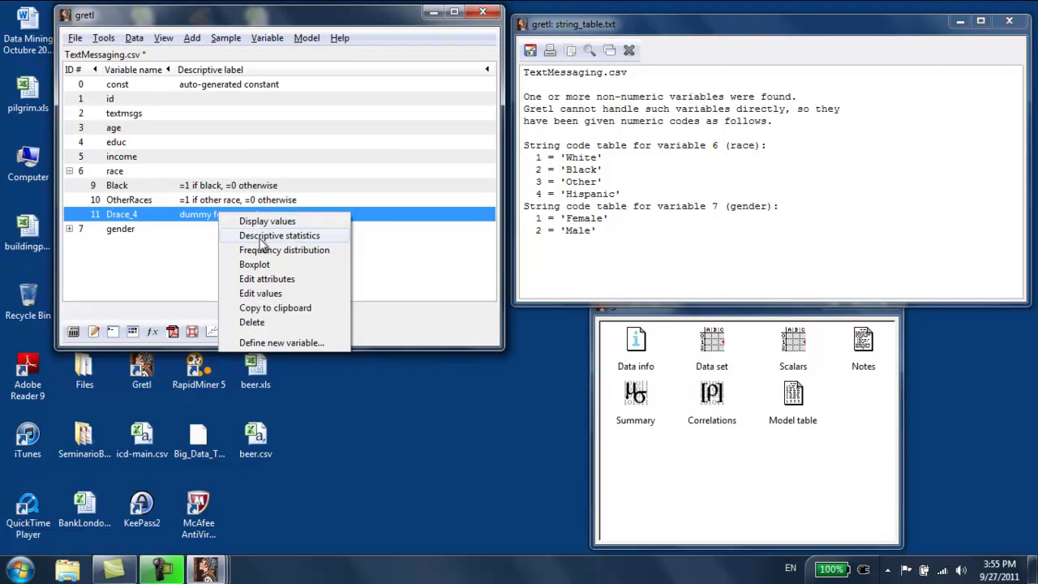
left_click(267, 278)
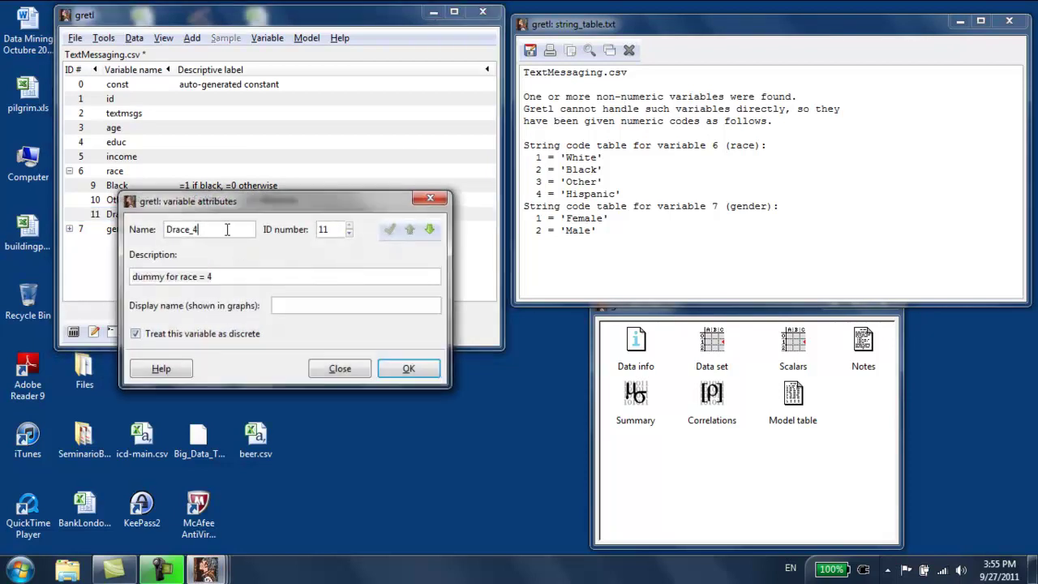
left_click_drag(202, 229, 130, 233)
type("Hisp")
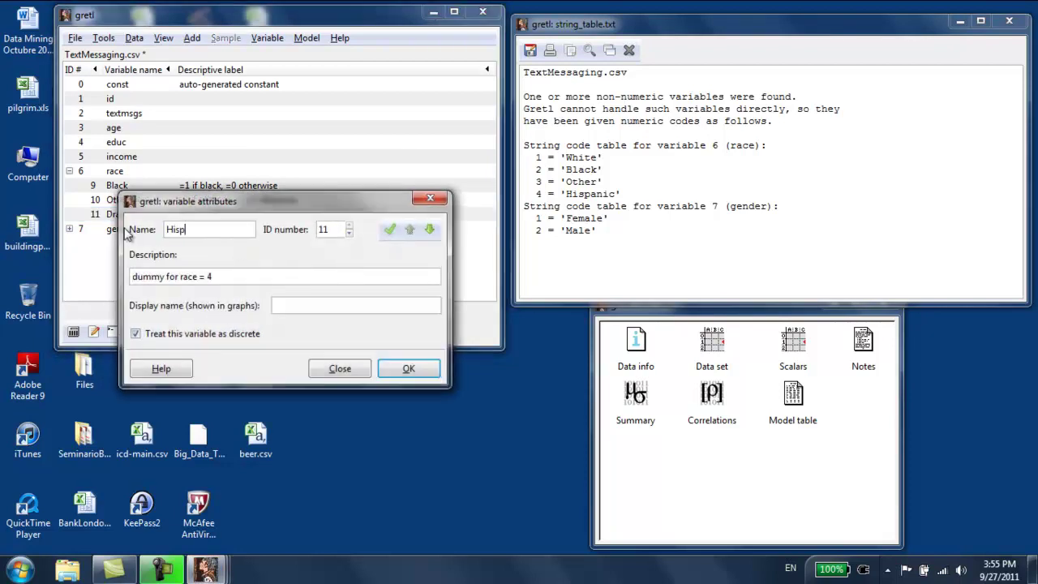
type("anic")
left_click_drag(230, 277, 41, 270)
type("=1 i")
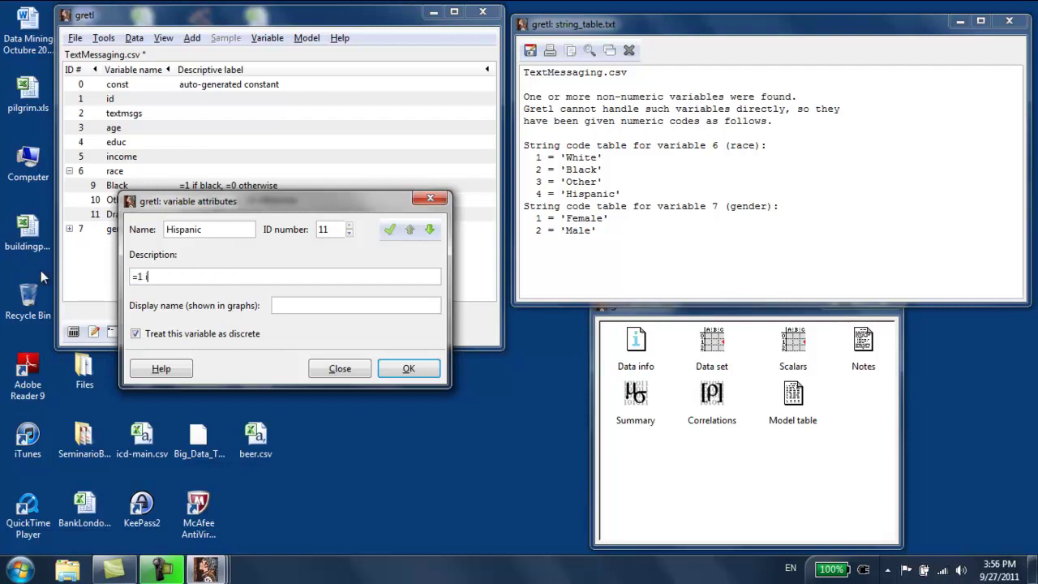
type("f hispanic, =0 otherswise")
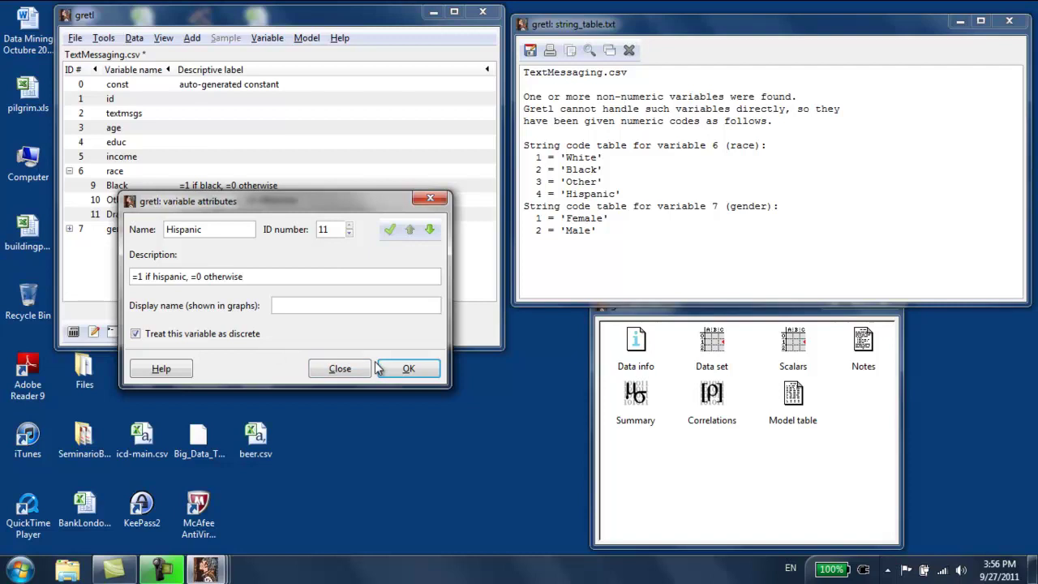
left_click(399, 367)
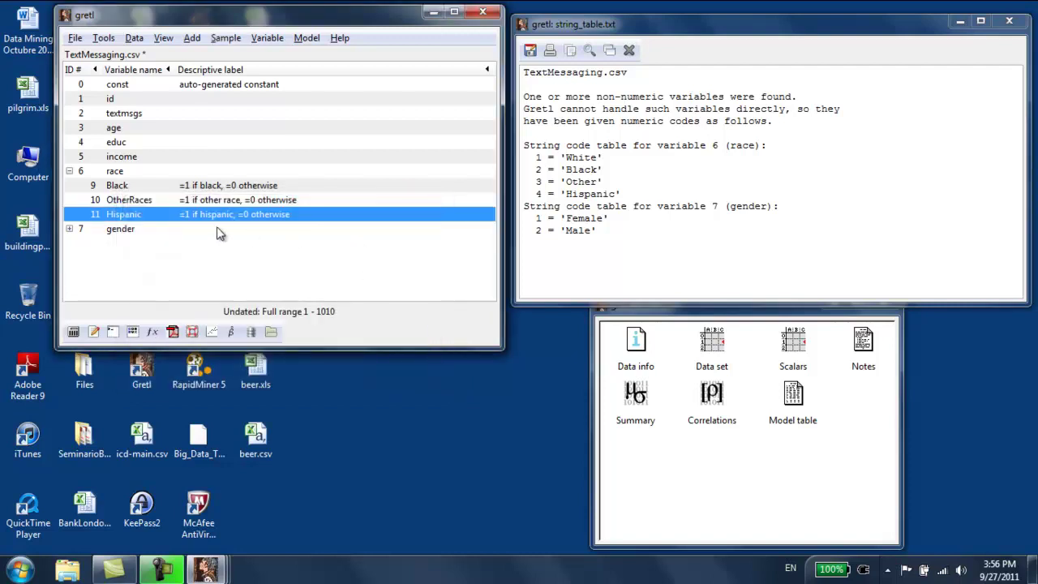
- Expand gender, then check the labels of Black, OtherRaces, Hispanic and Female
left_click(70, 230)
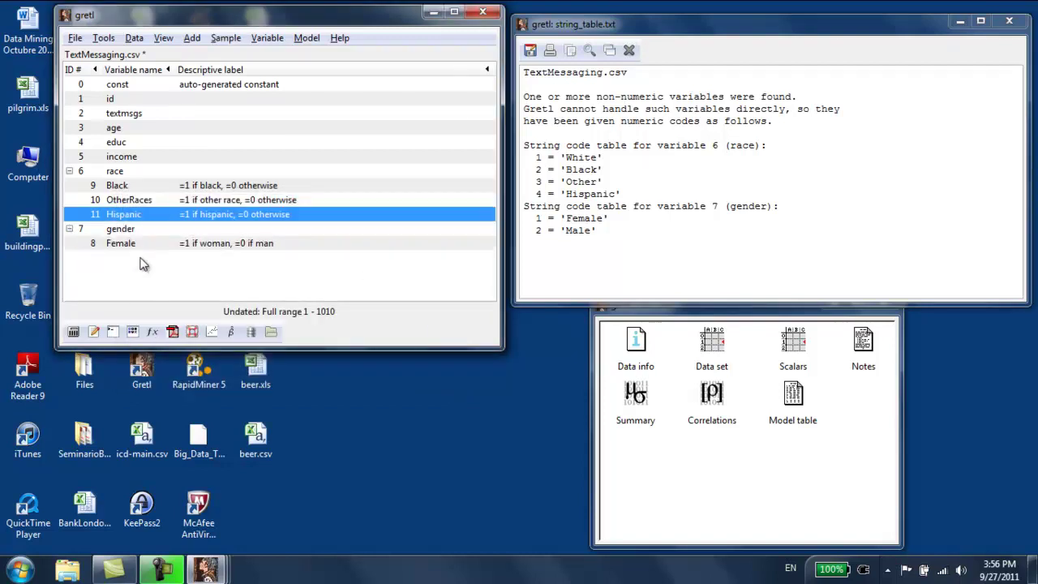
left_click(164, 188)
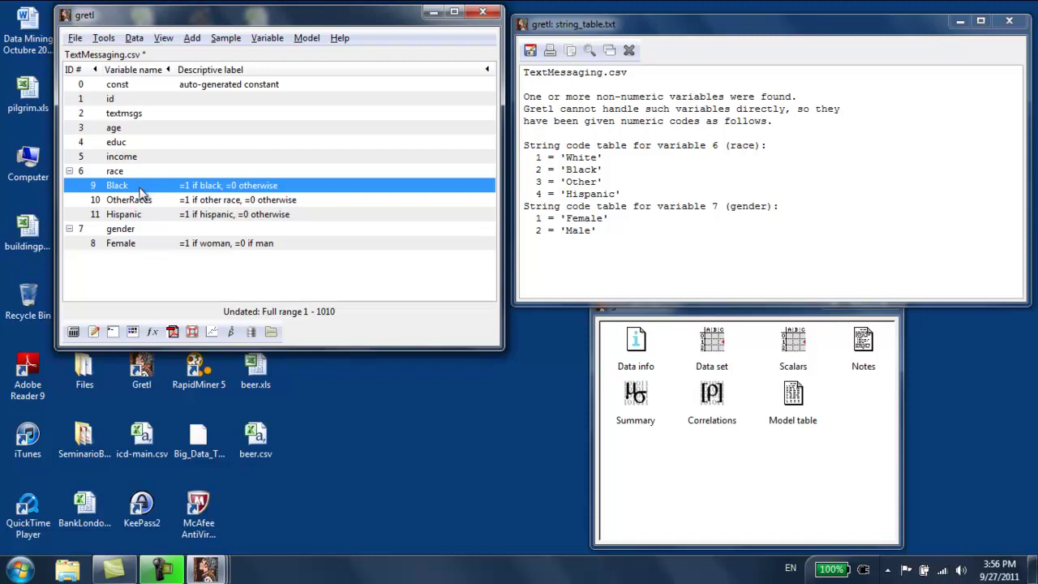
left_click(147, 200)
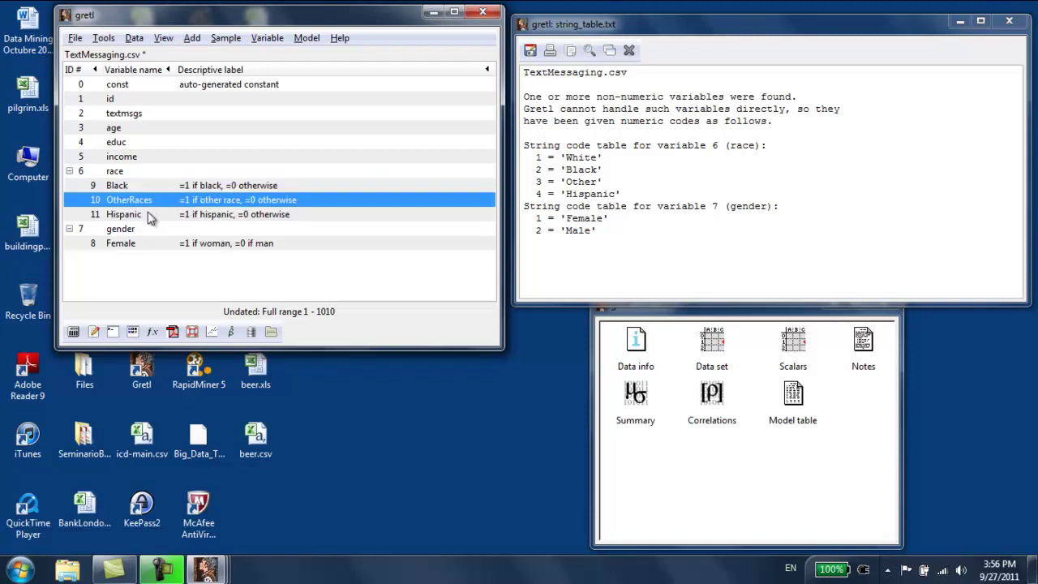
left_click(152, 218)
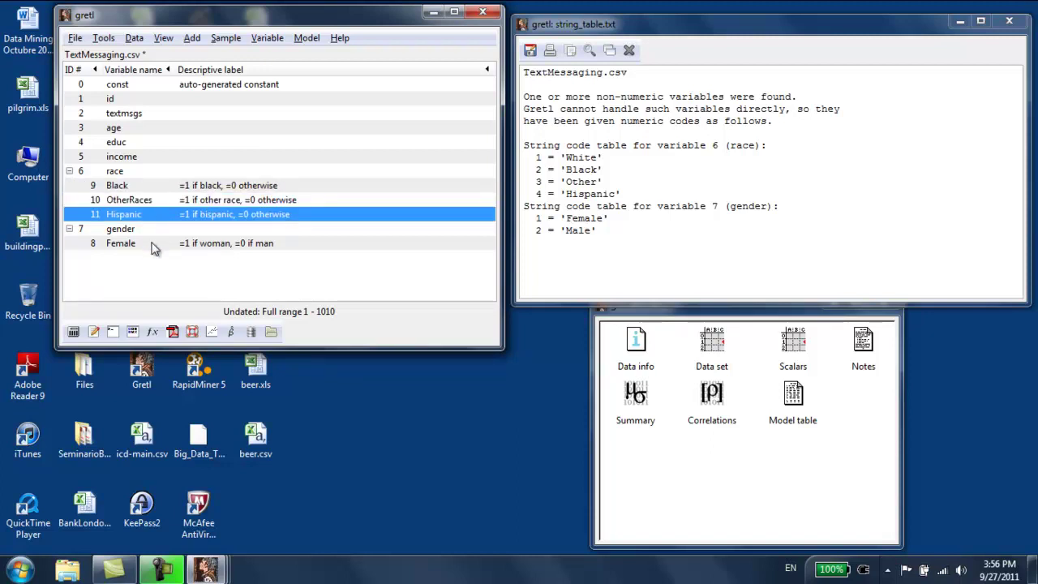
left_click(154, 246)
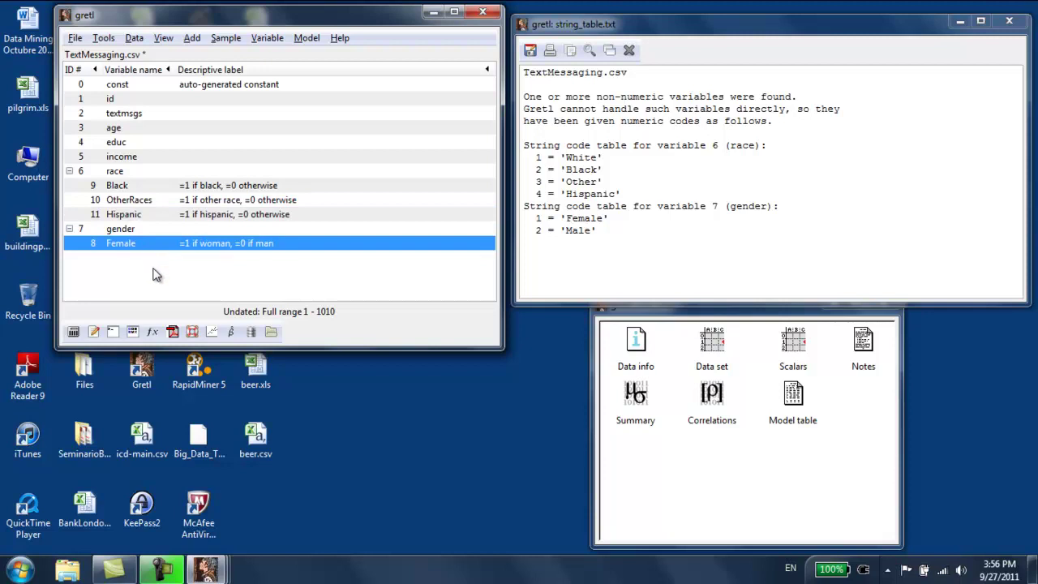